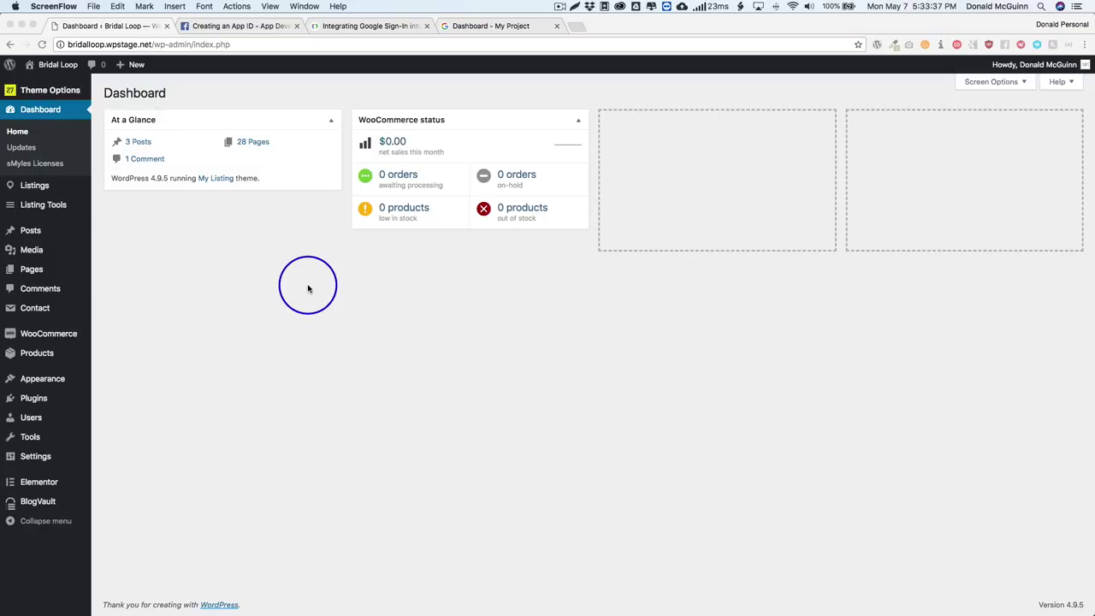
Open Appearance > Themes and view, then close, the active My Listing theme's details
left_click(235, 280)
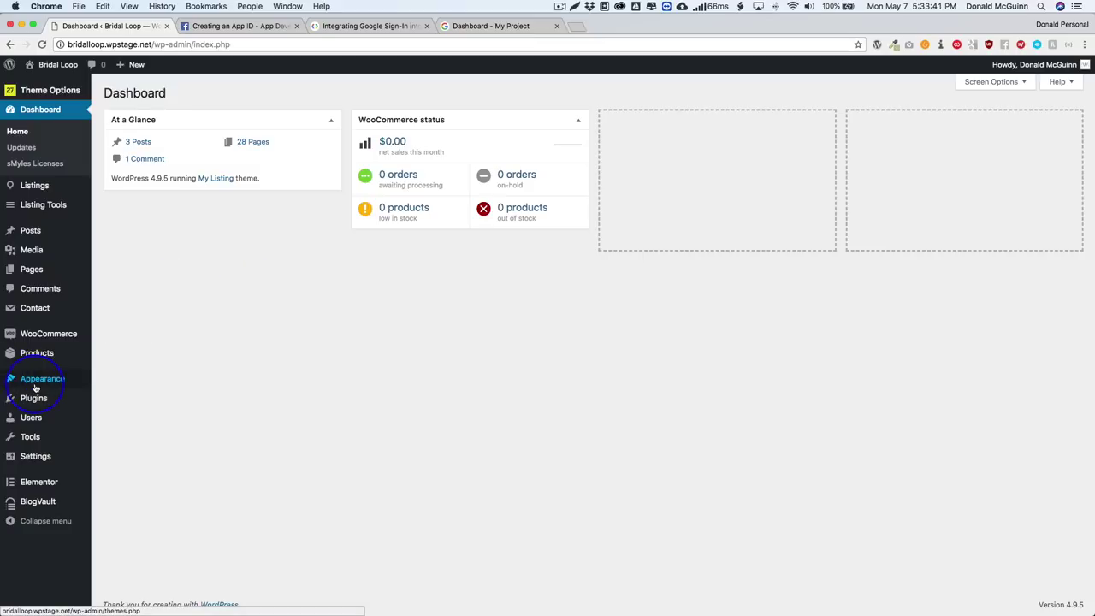
left_click(106, 381)
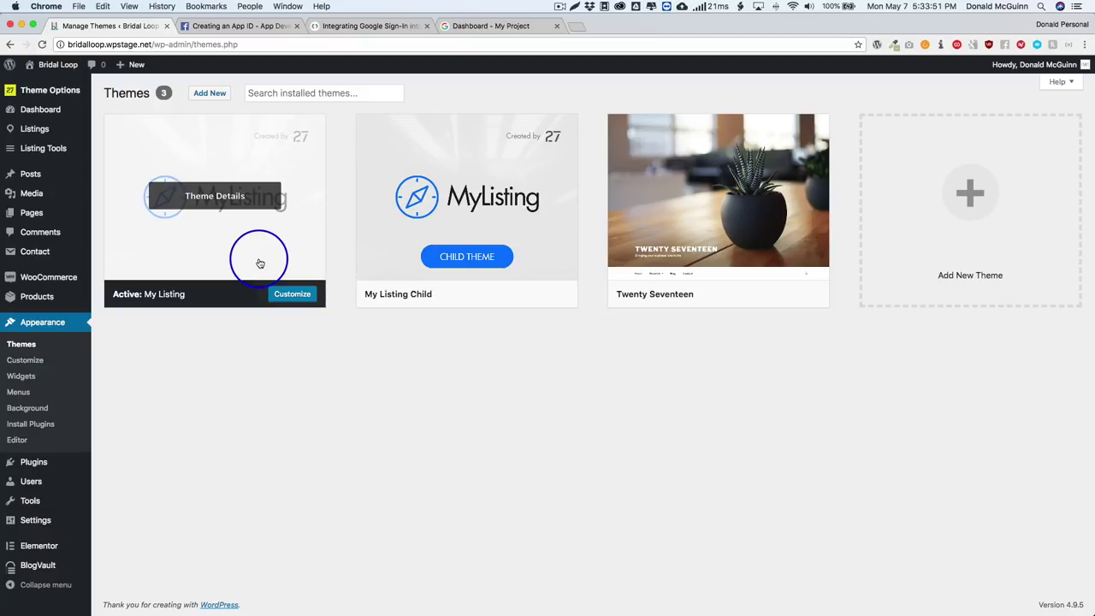
left_click(259, 262)
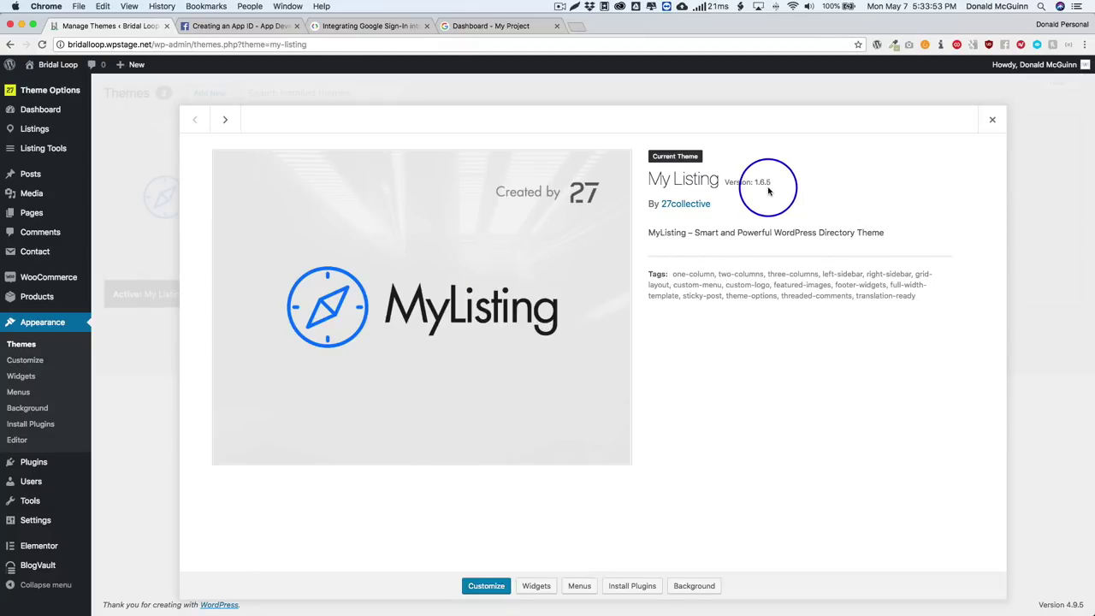
left_click(523, 100)
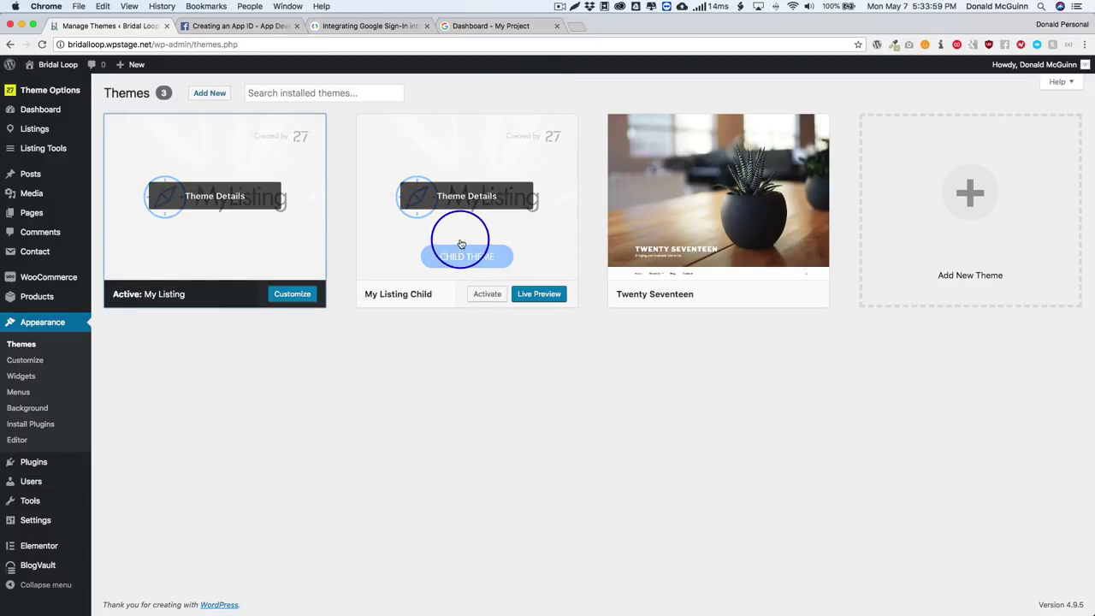
left_click(288, 407)
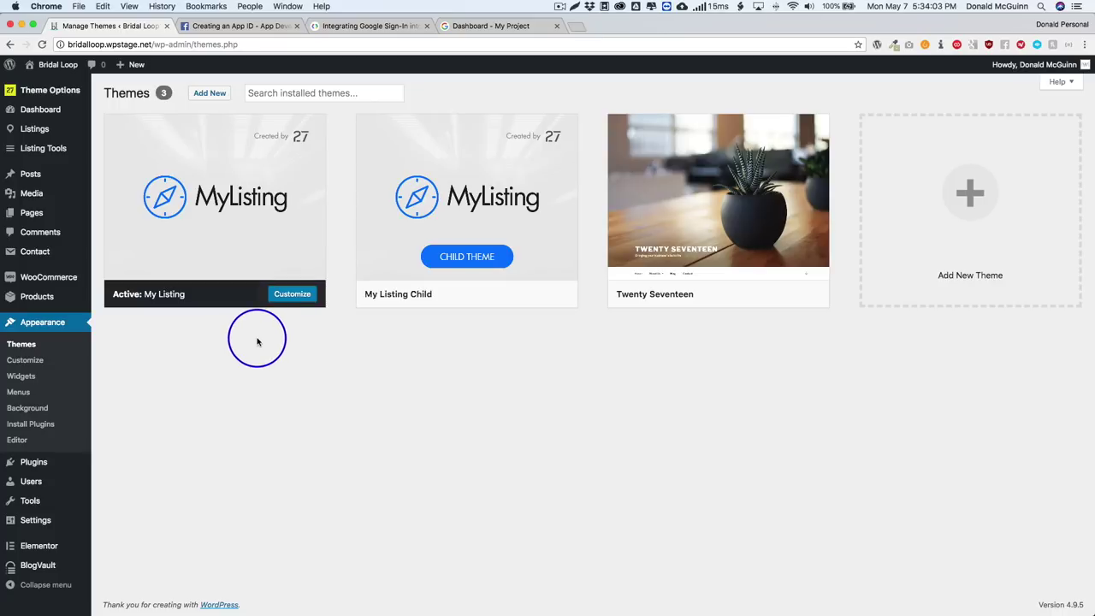
In Theme Options > Social Login's Google tab, switch Enable Sign-In with Google to Yes
mouse_move(62, 93)
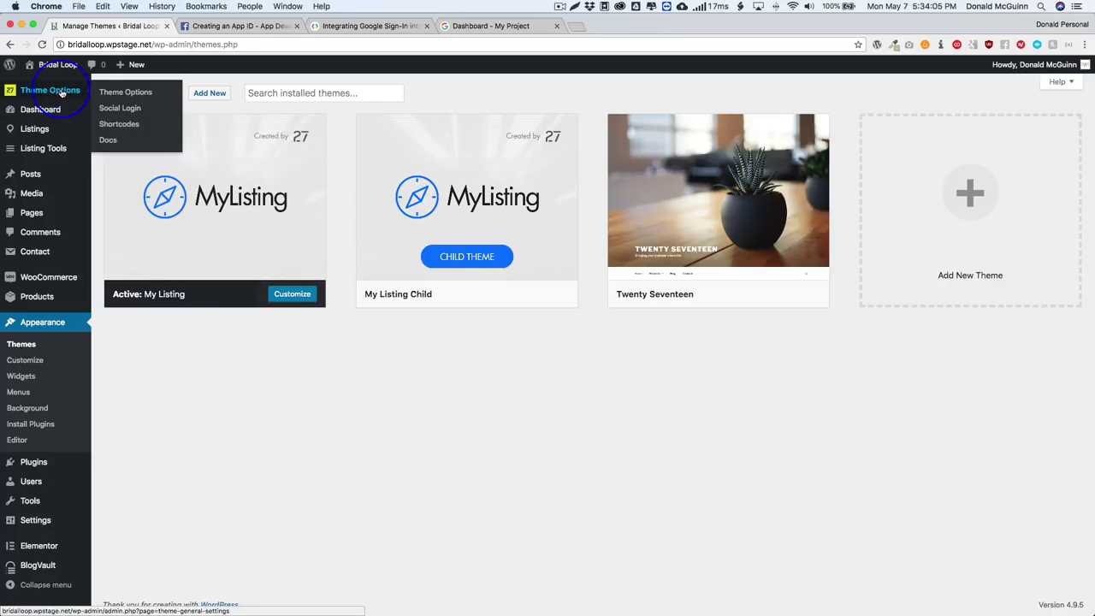
left_click(124, 109)
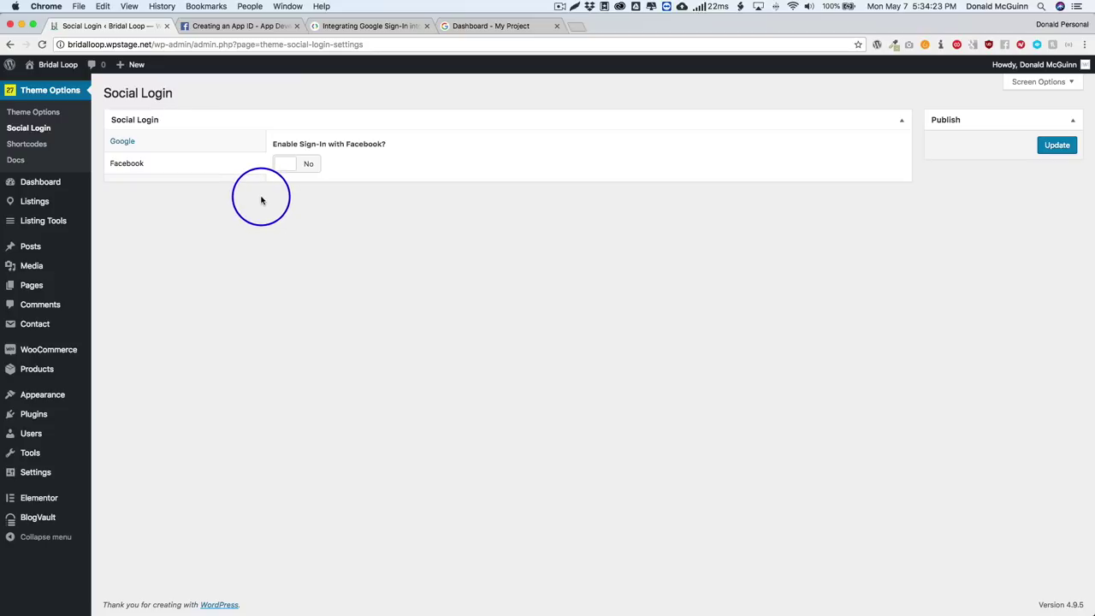
left_click(191, 149)
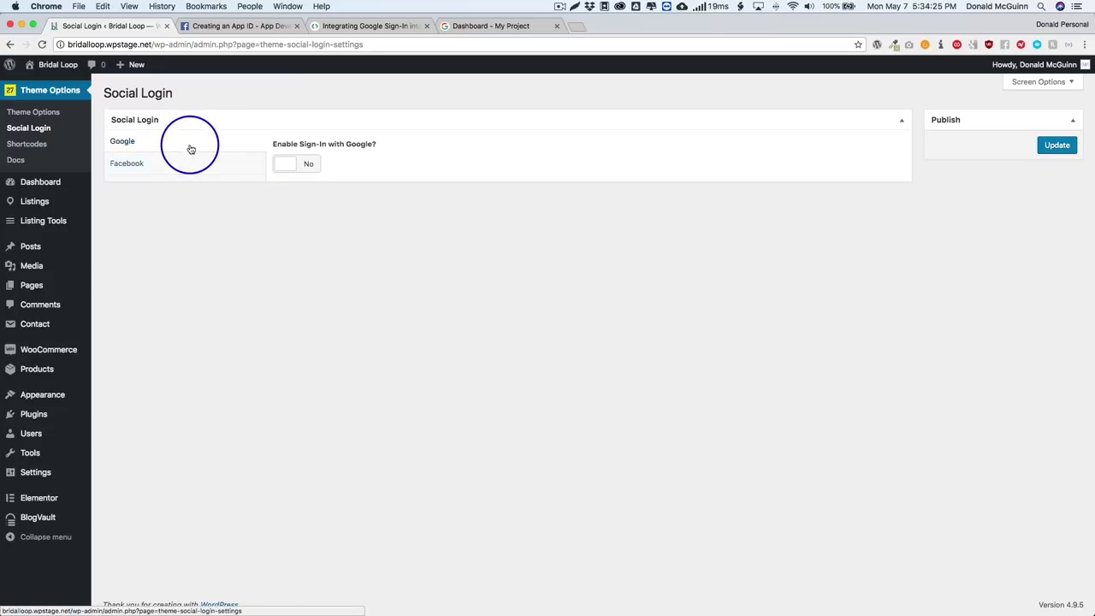
left_click(299, 169)
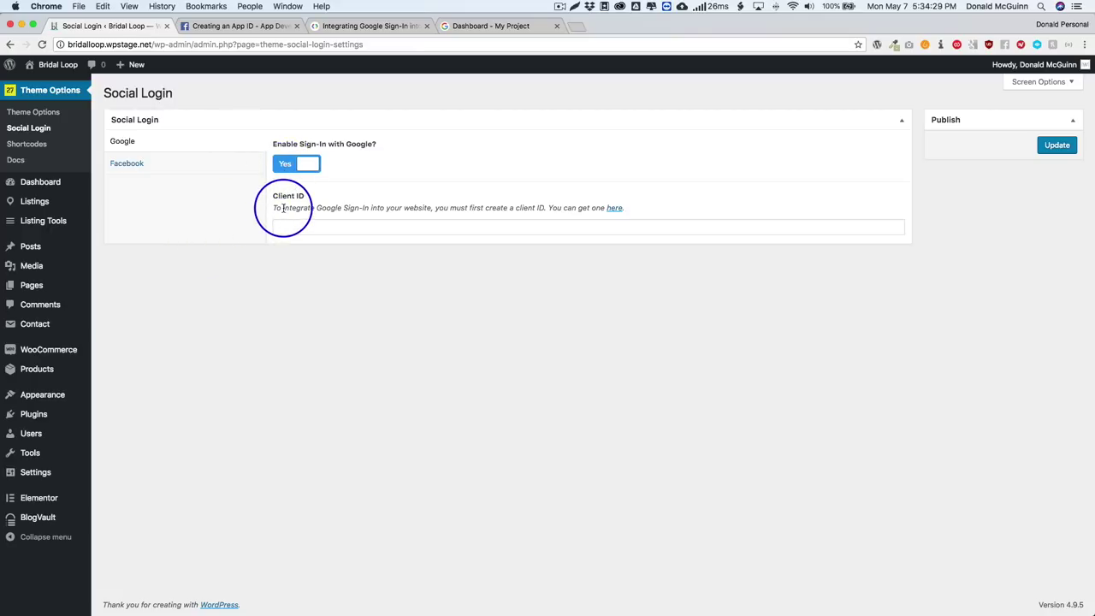
left_click_drag(283, 207, 553, 207)
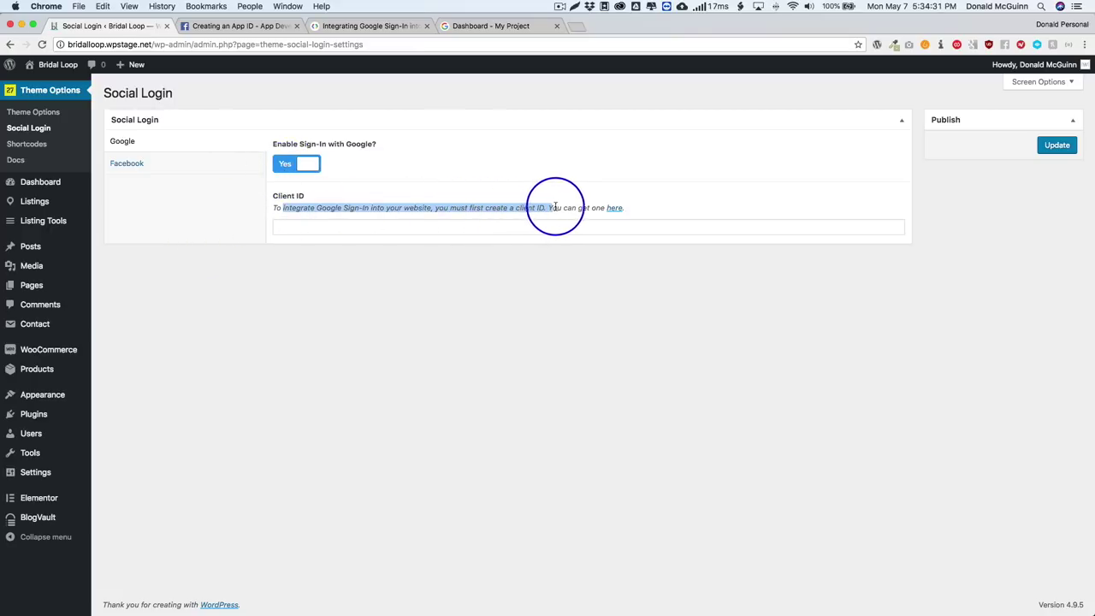
left_click(505, 209)
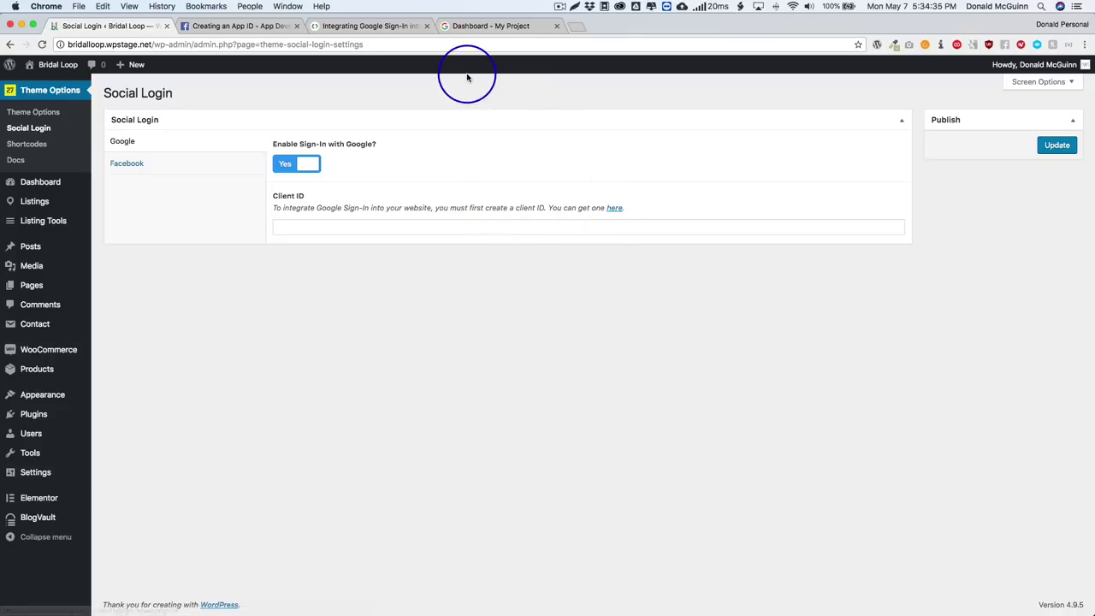
Start configuring a Google Sign-In project and create a new project named Website Name
left_click(404, 26)
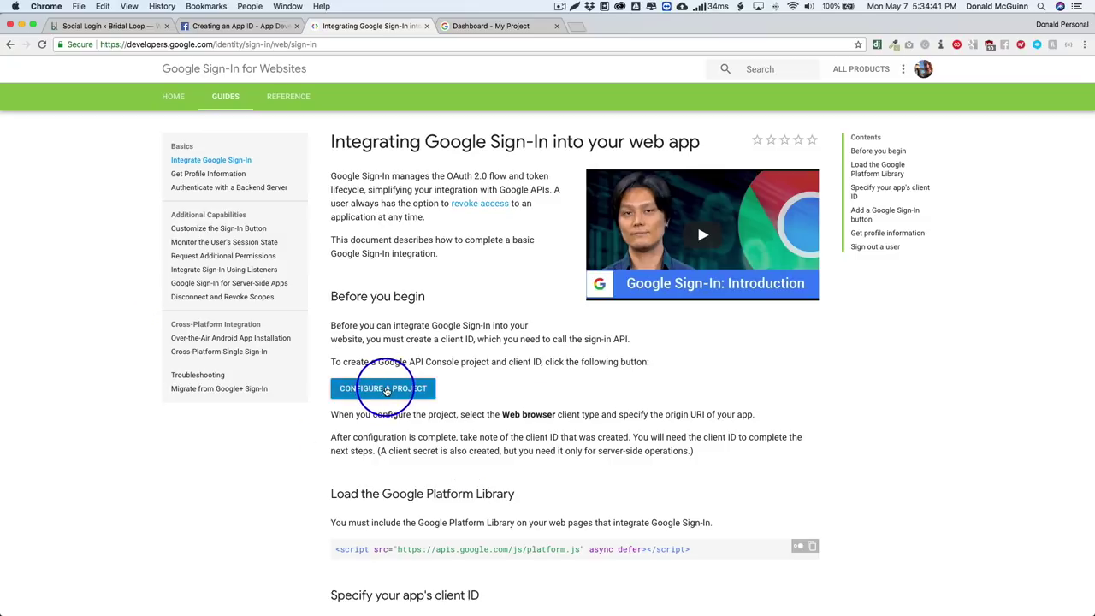
left_click(387, 390)
left_click(441, 318)
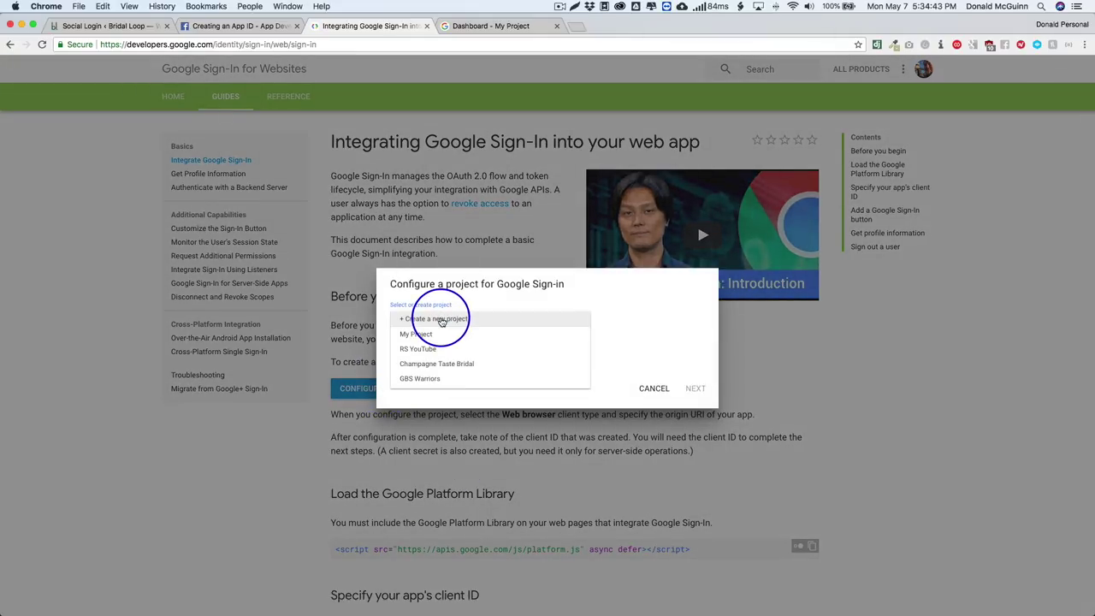
left_click(441, 320)
left_click_drag(441, 318, 377, 320)
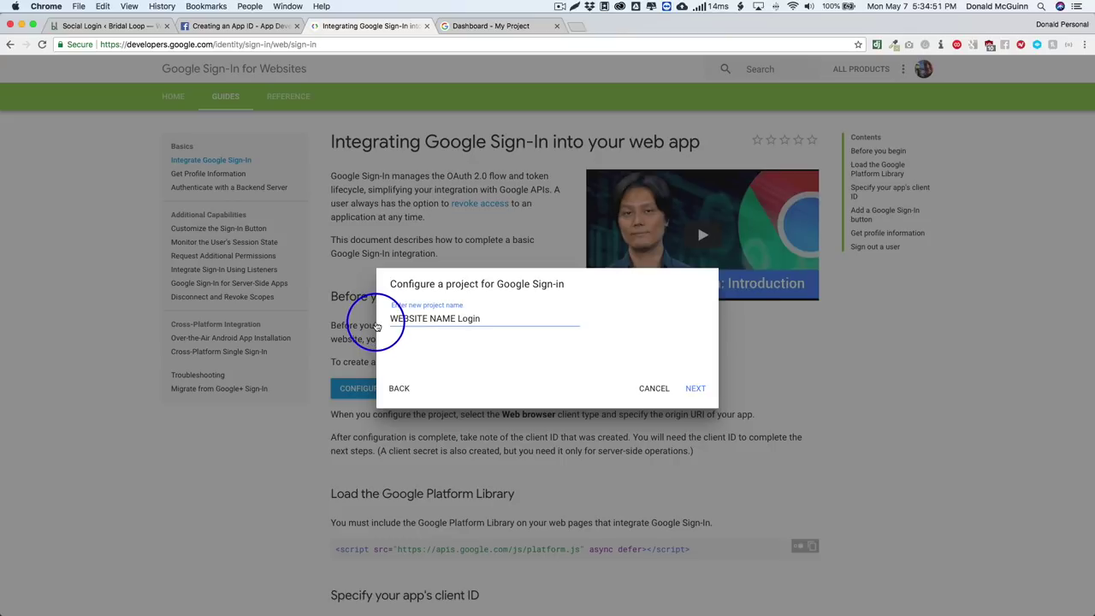
left_click(697, 388)
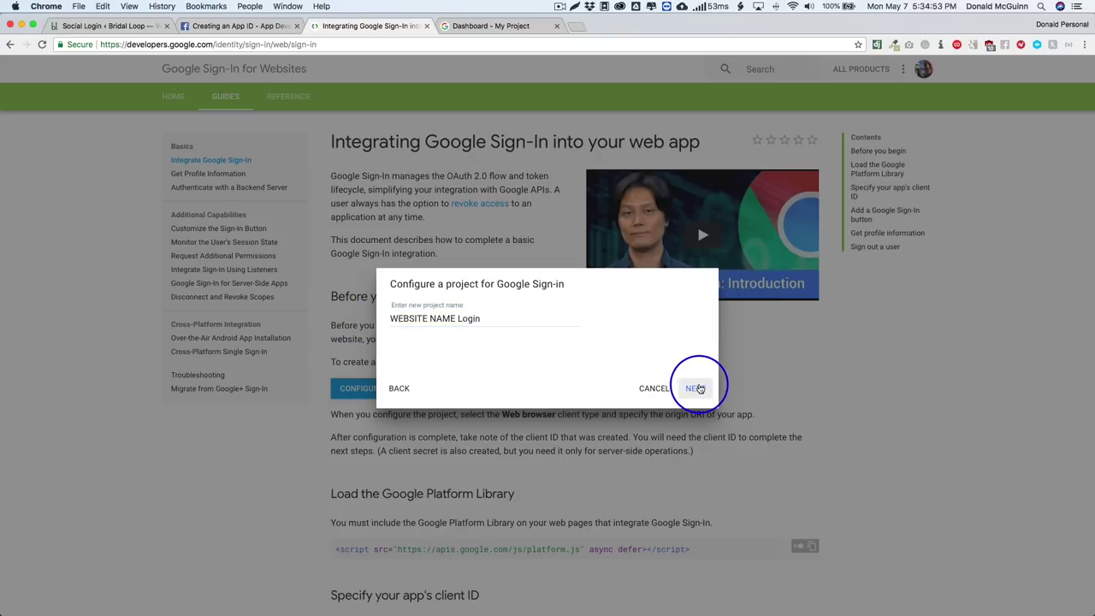
left_click_drag(538, 320, 337, 316)
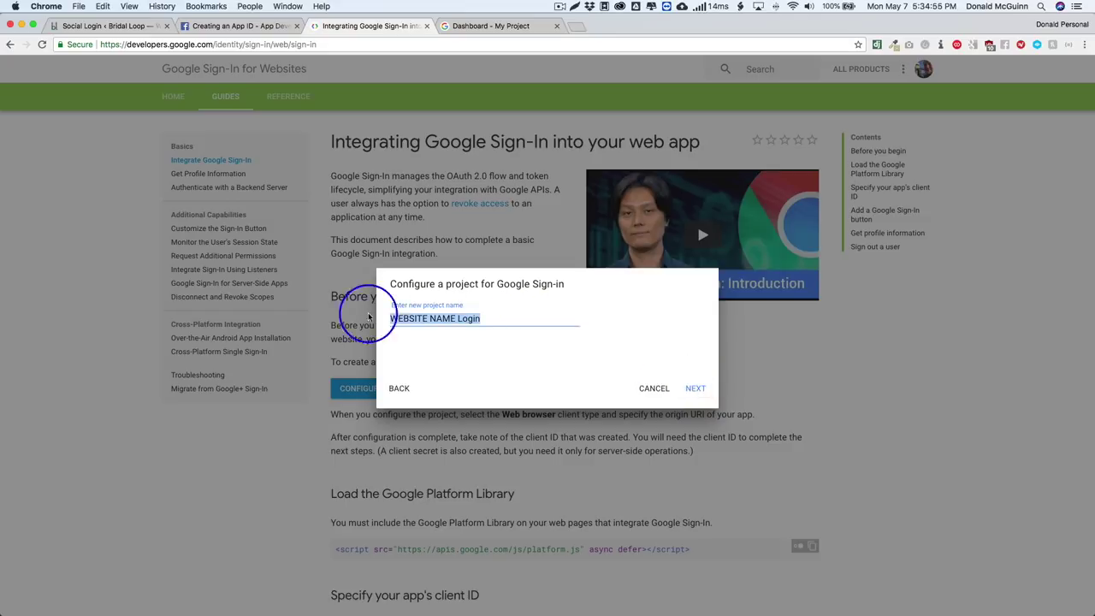
type("Website Name")
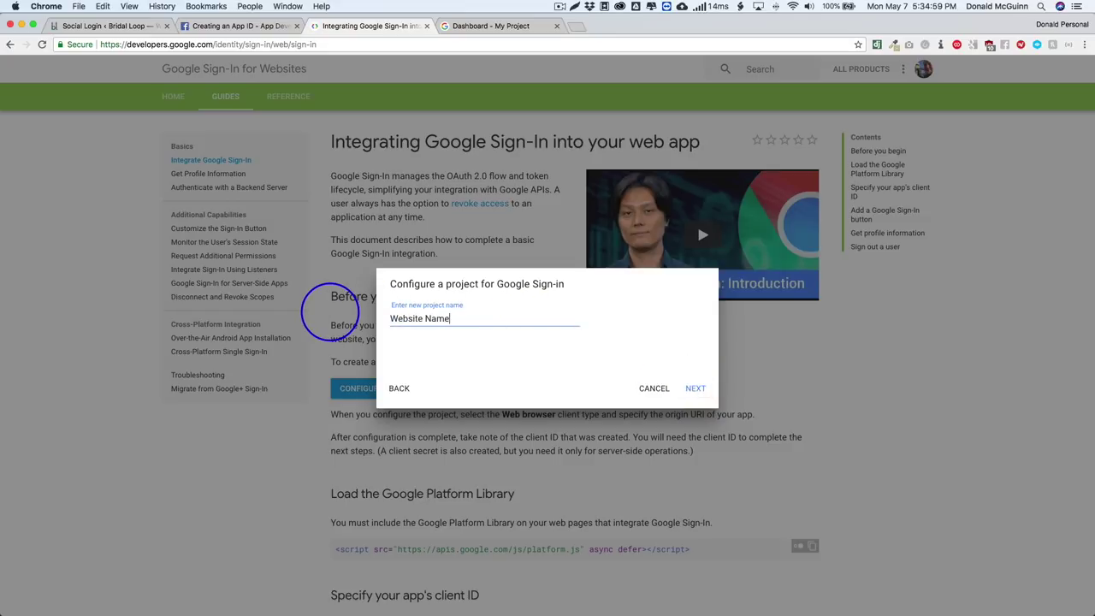
left_click(696, 388)
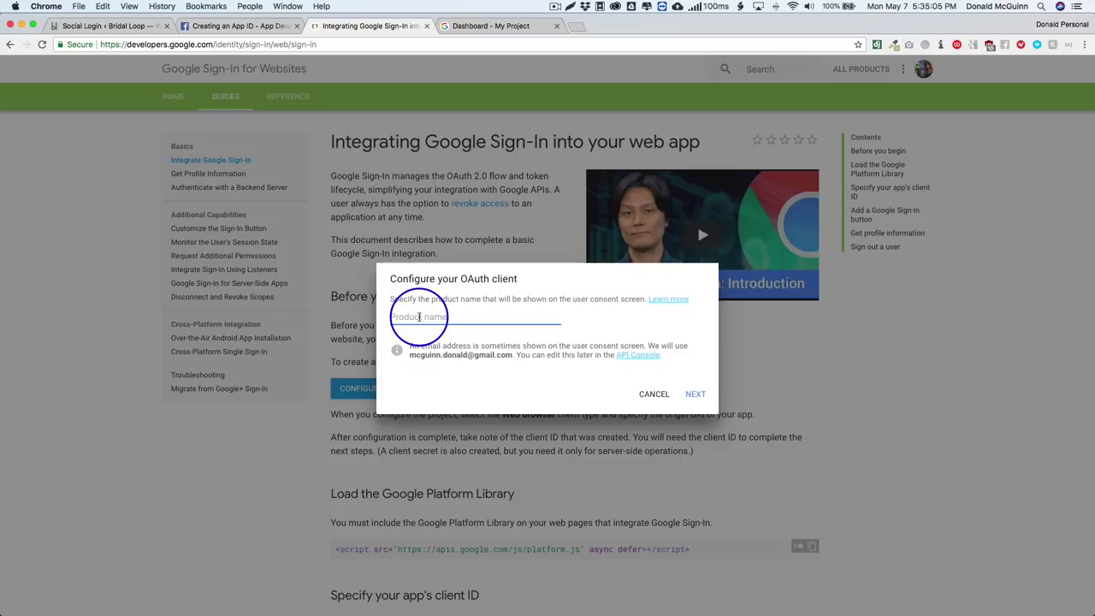
Enter Login Credentials as the OAuth client product name
type("Login Cre")
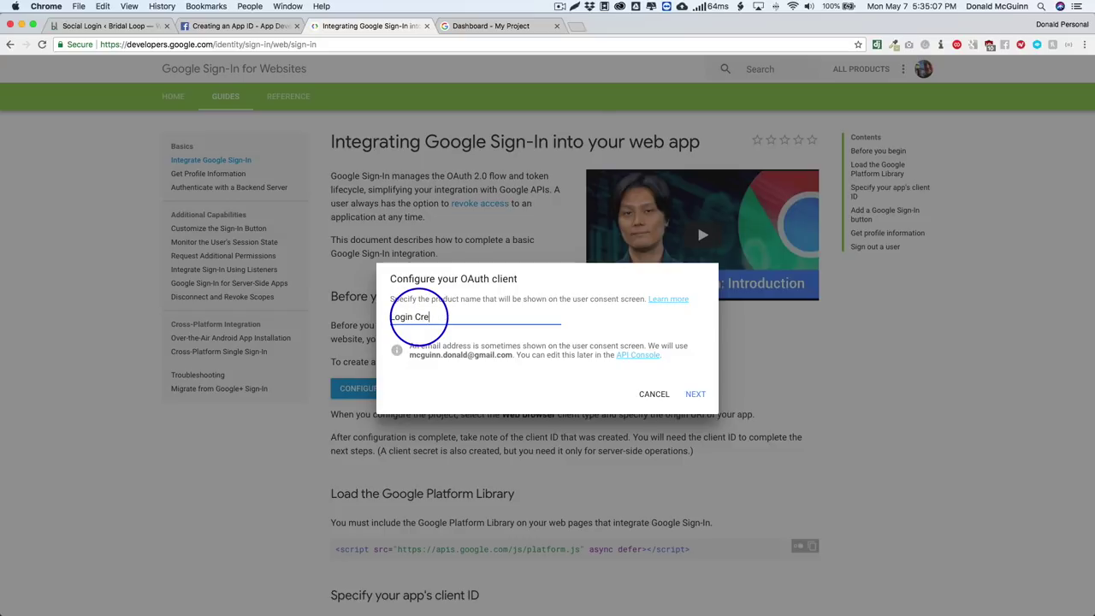
type("e")
key("BackSpace")
type("dent")
key("BackSpace")
type("nt")
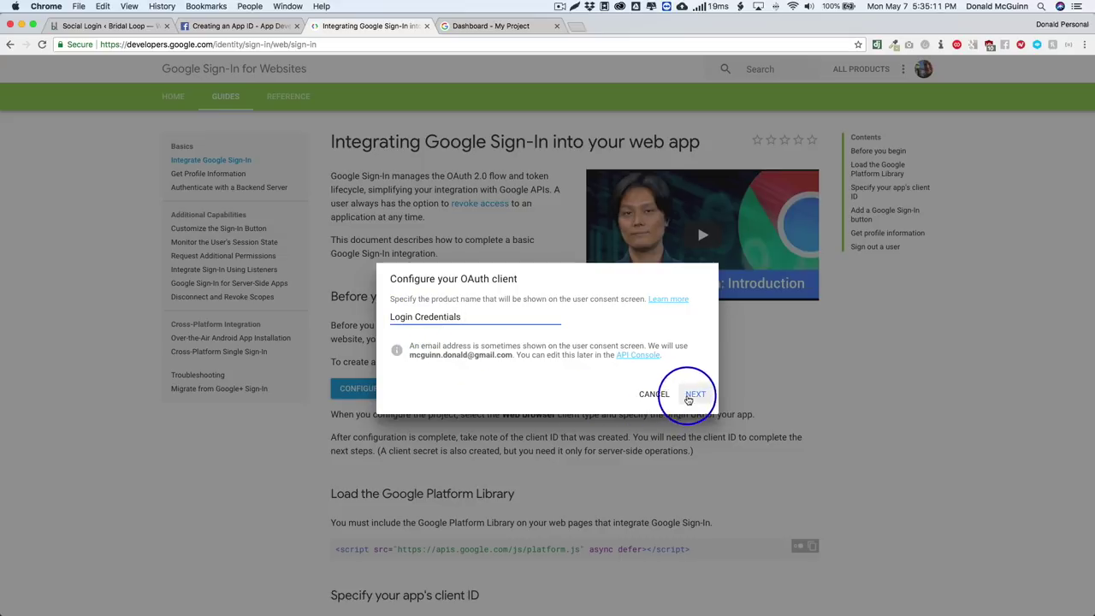
Set the OAuth client to be called from a Web server, then return to WordPress
left_click(694, 394)
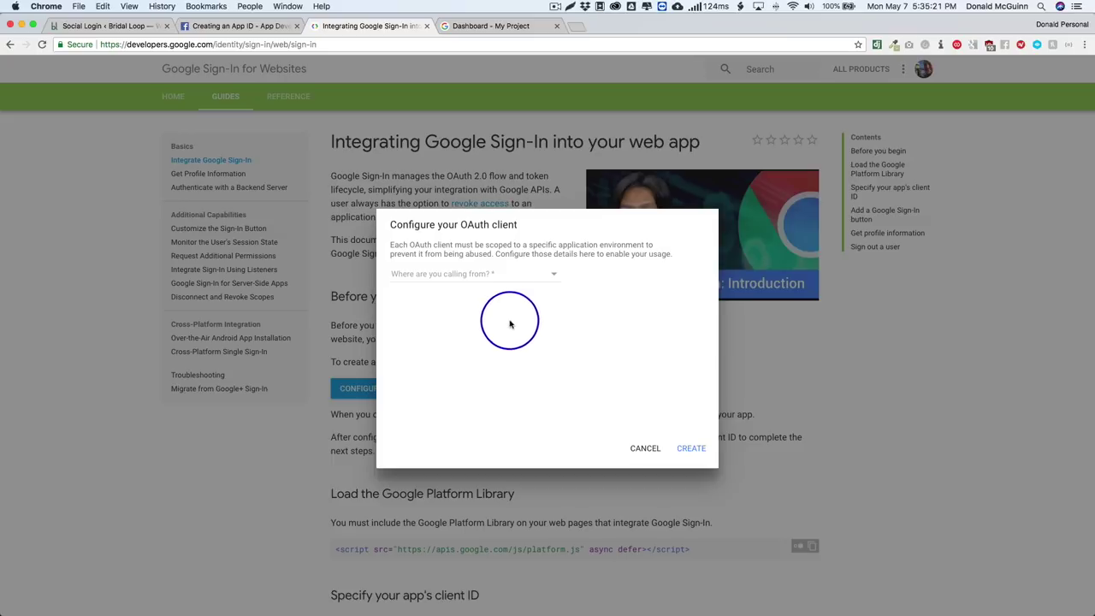
left_click(437, 276)
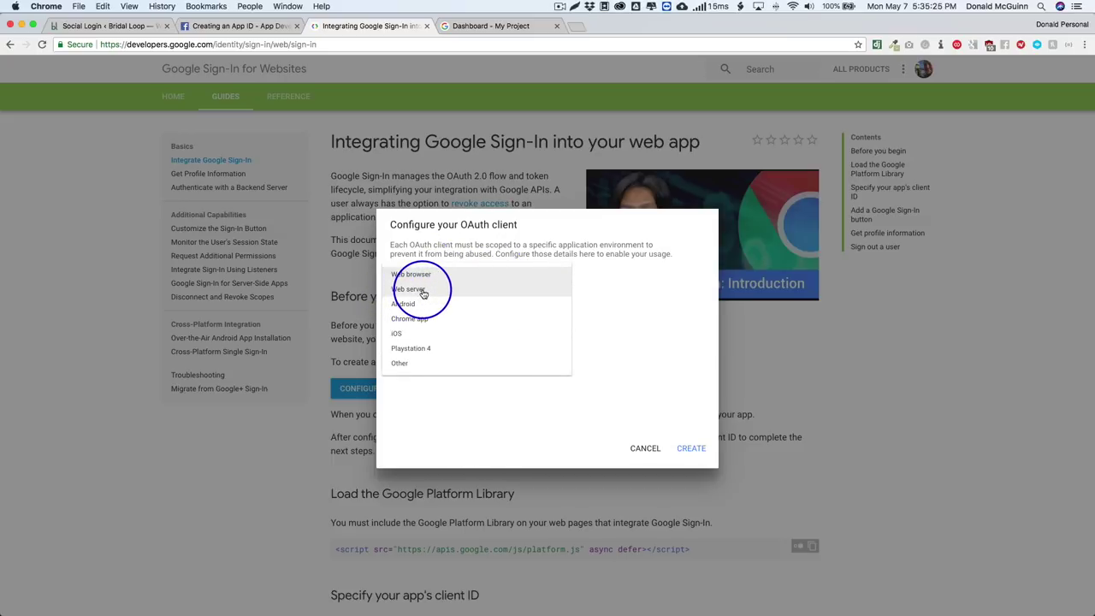
left_click(423, 291)
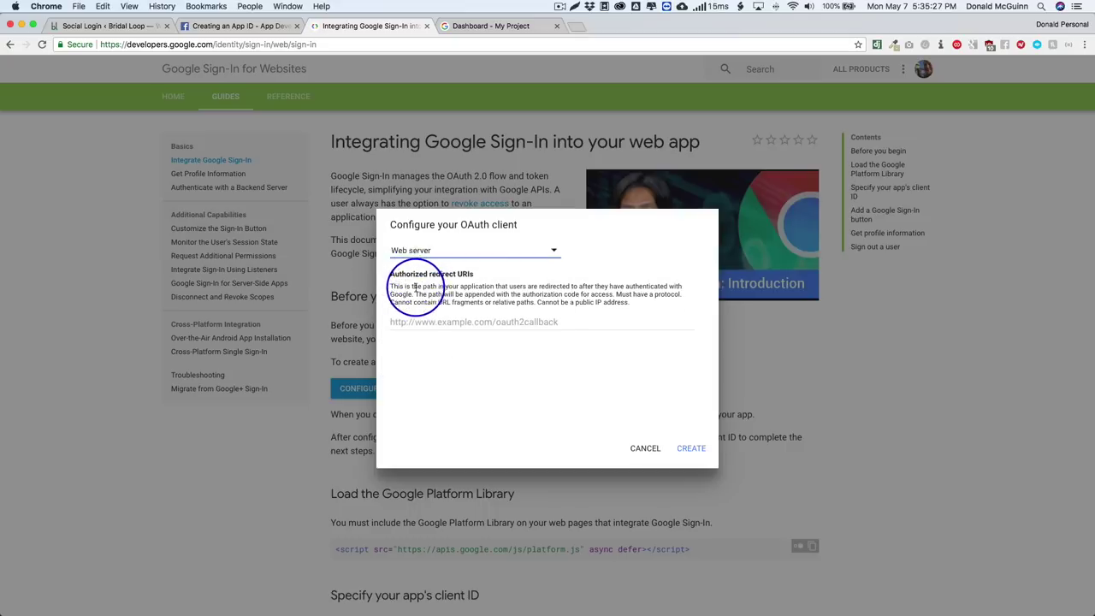
left_click(423, 324)
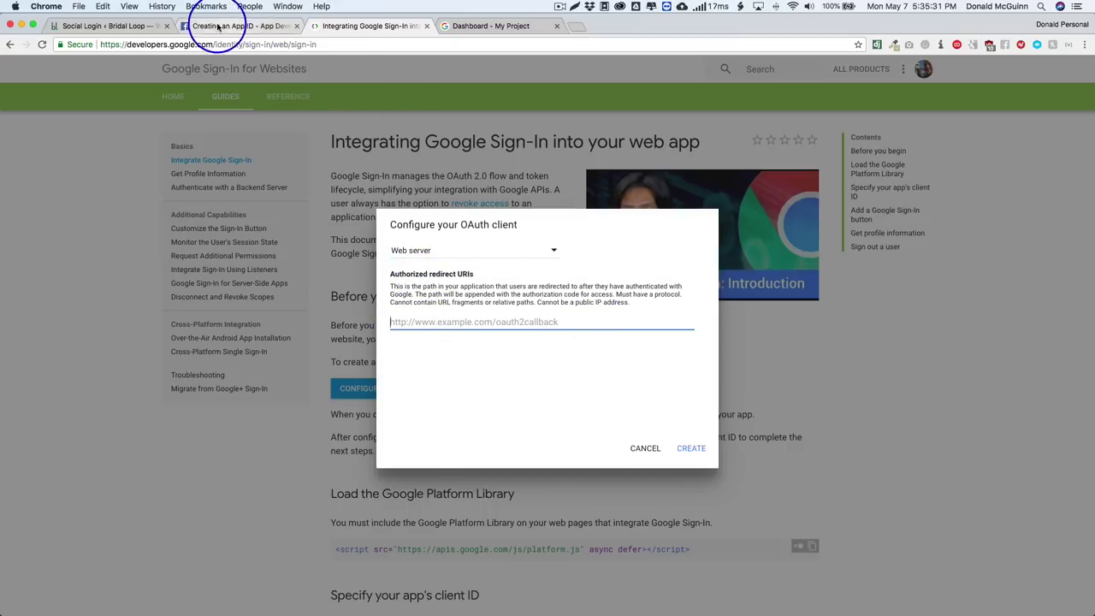
left_click(142, 27)
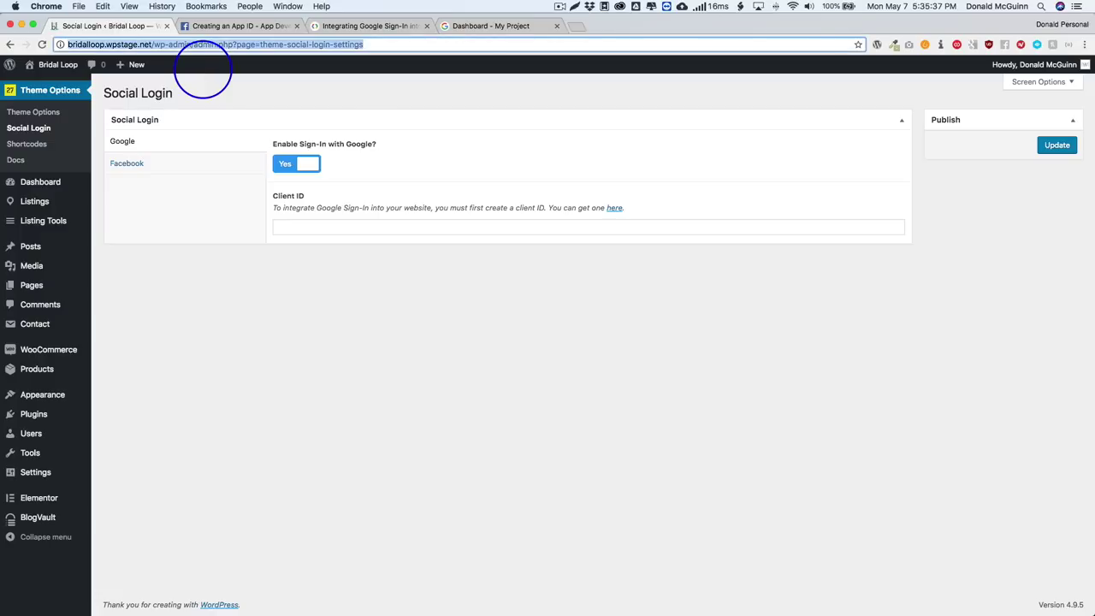
Load listing.wpdevurl.com, open the MyCar admin Dashboard, and copy its wp-admin address
left_click(200, 45)
type("listing")
key("Return")
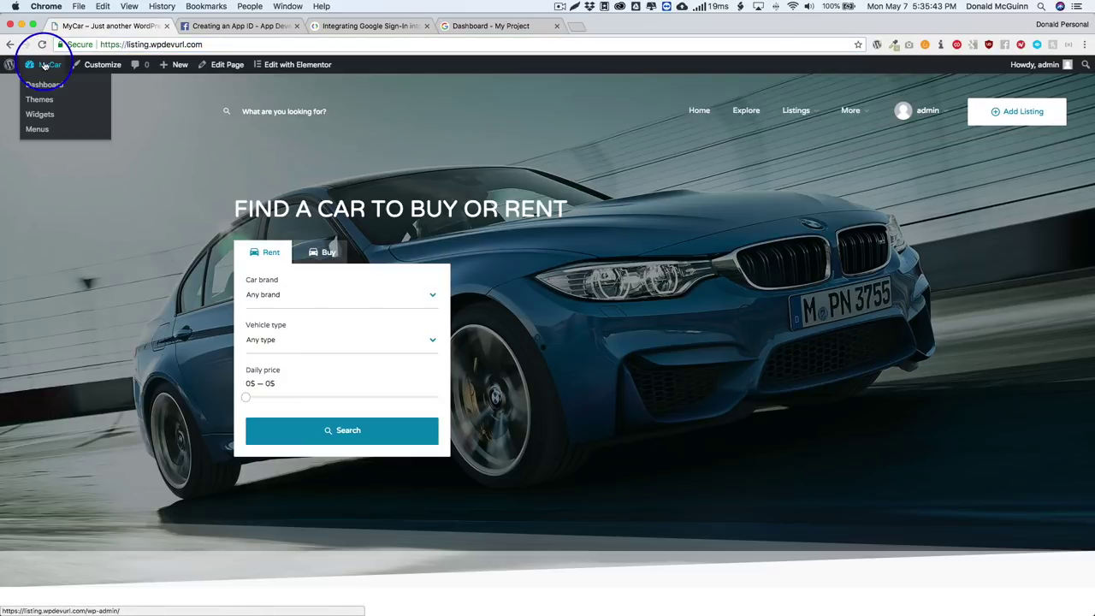
left_click(50, 81)
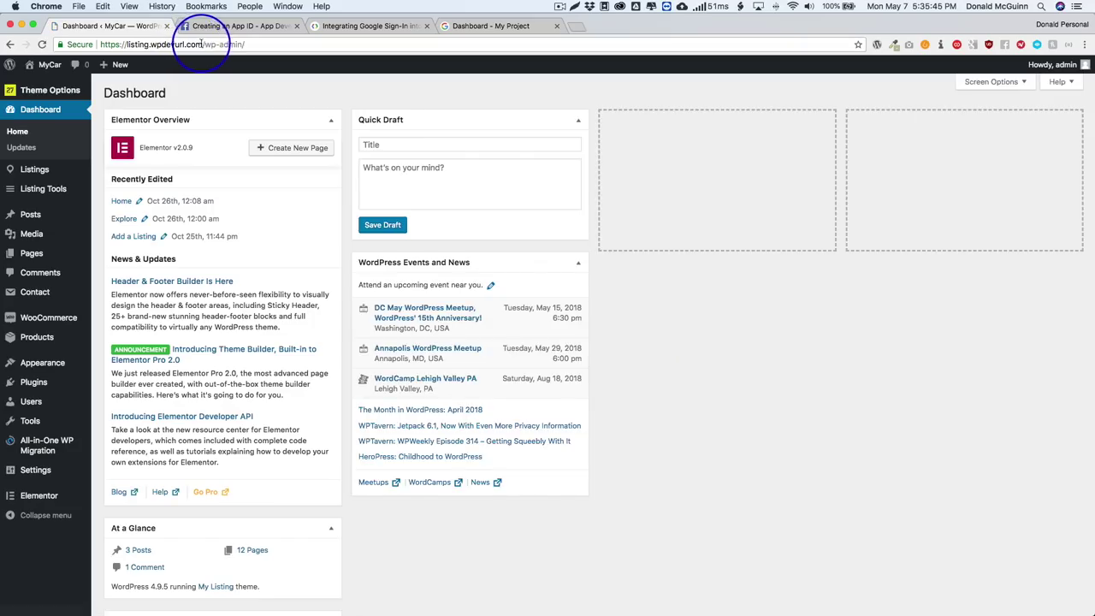
left_click_drag(201, 44, 97, 45)
Paste the site address as the redirect URI and create the Web server OAuth client
left_click(342, 26)
left_click(439, 322)
type("https://listing.wpdevurl.com/wp-admin/")
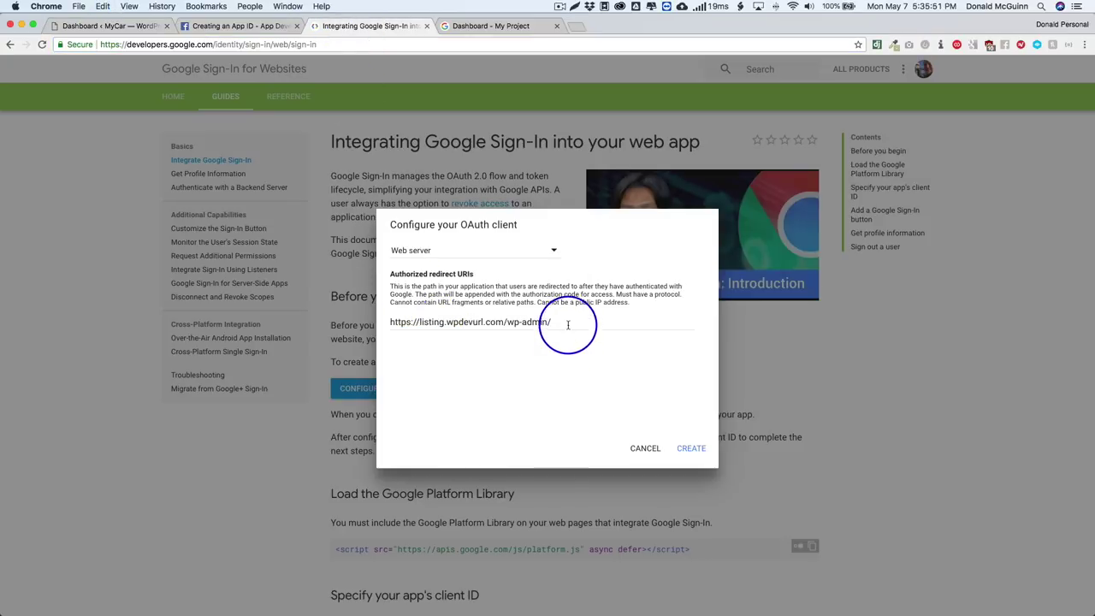
left_click_drag(564, 321, 506, 323)
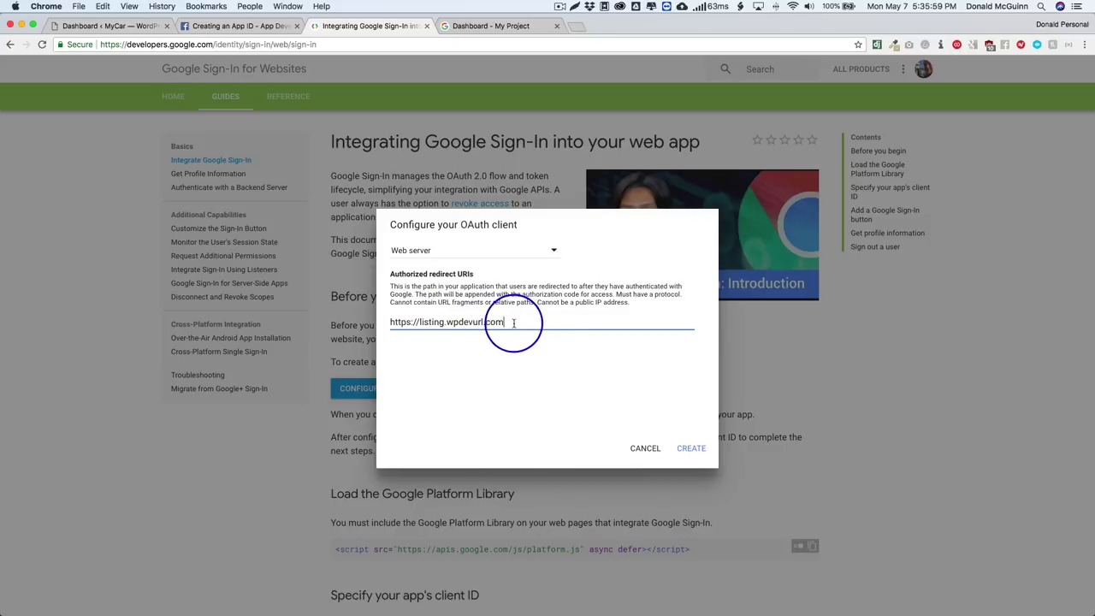
left_click(691, 448)
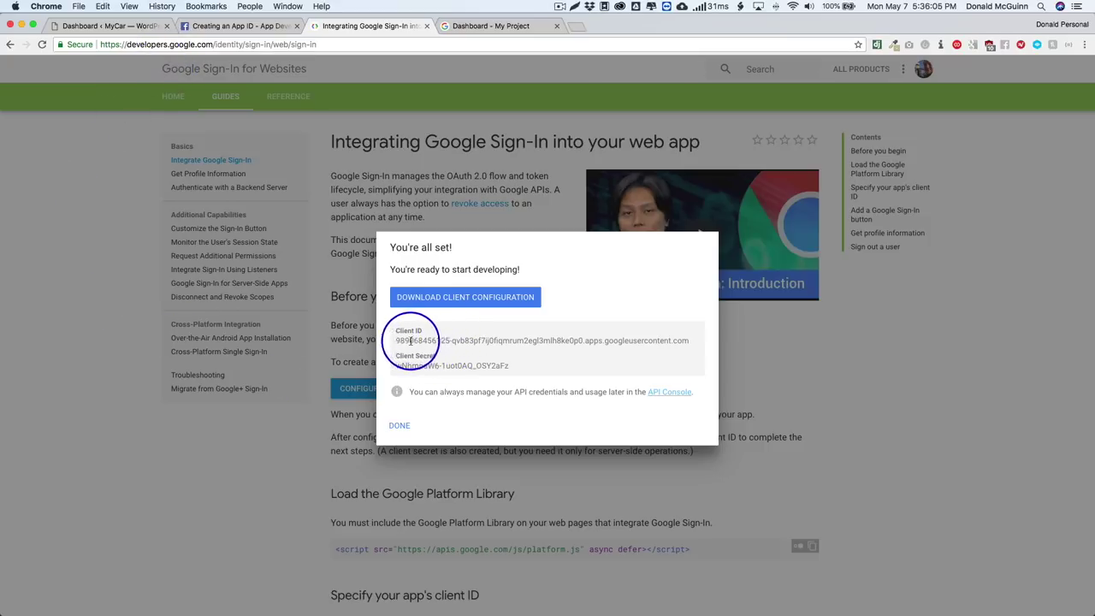
Copy the newly issued client ID and return to the WordPress dashboard
left_click_drag(396, 341, 686, 340)
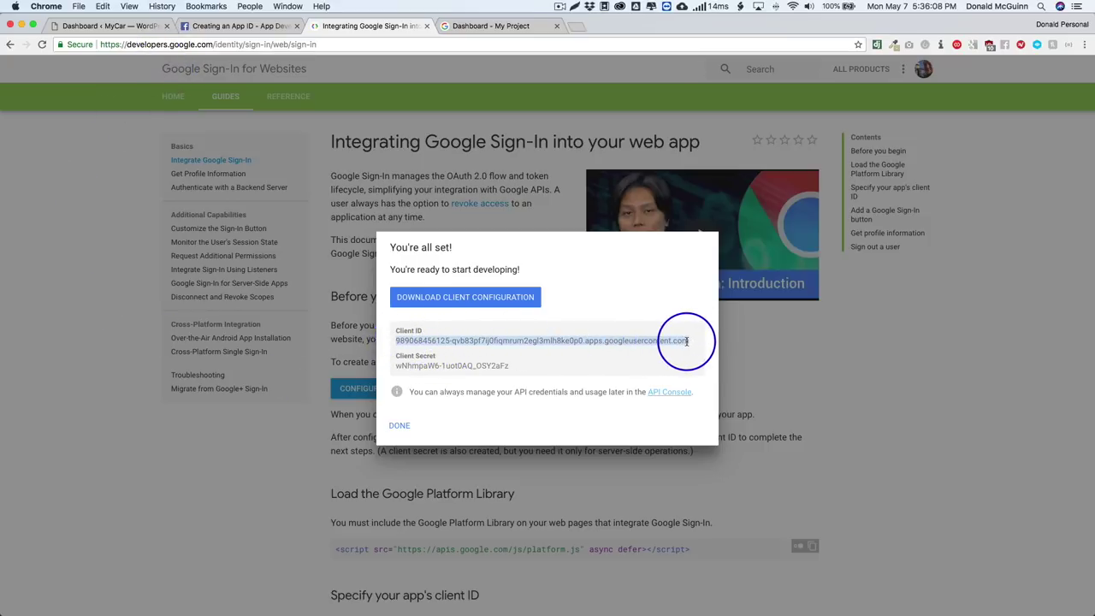
left_click(111, 26)
left_click(154, 44)
In Social Login, turn Google sign-in on, paste the copied Client ID, and click Update
left_click(100, 229)
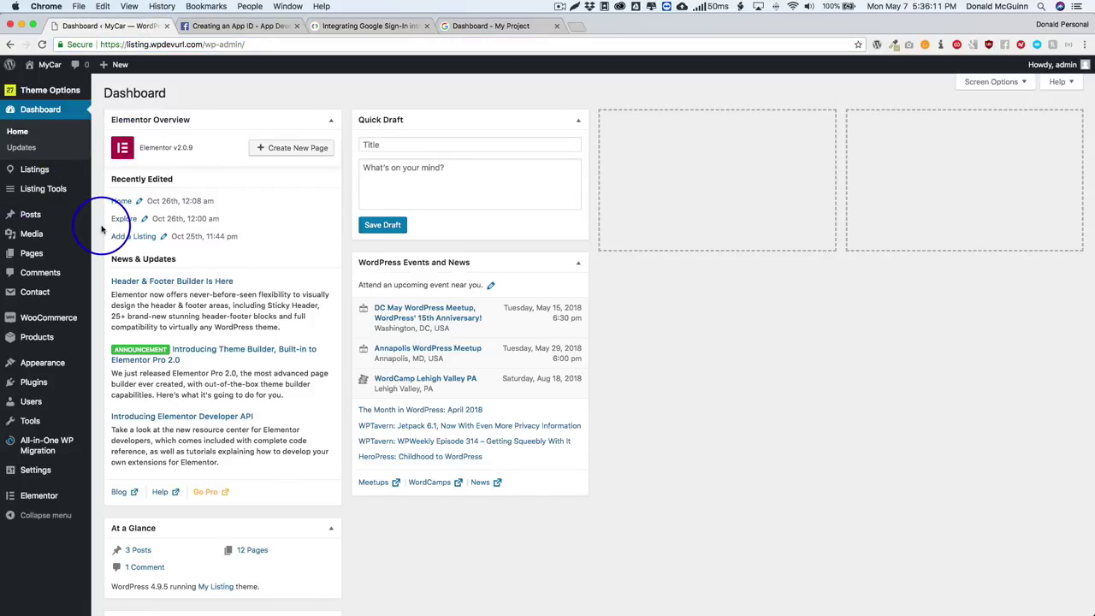
mouse_move(85, 89)
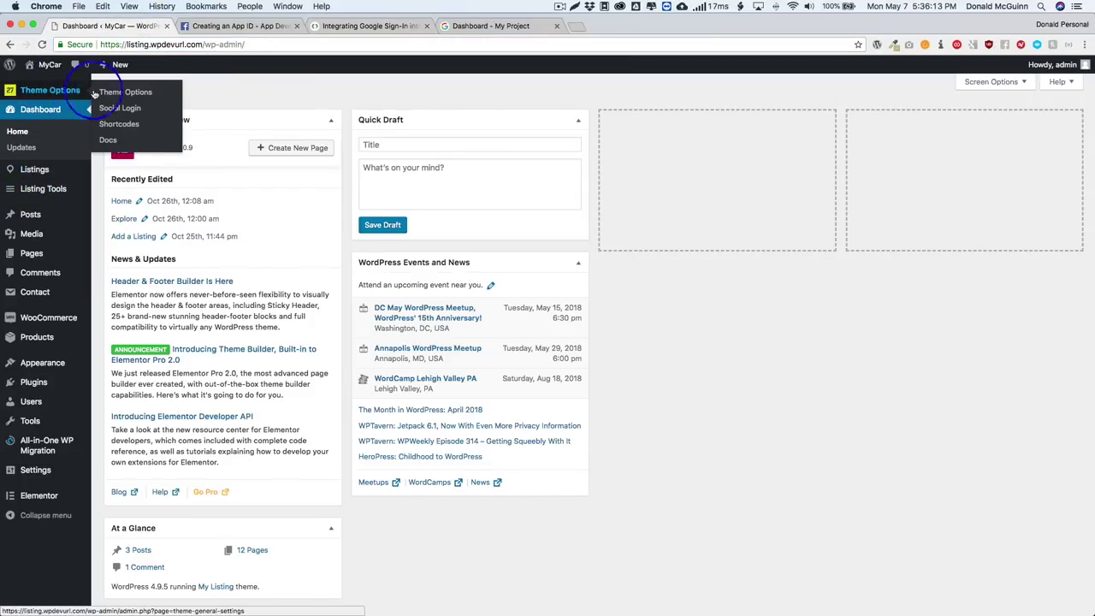
left_click(115, 111)
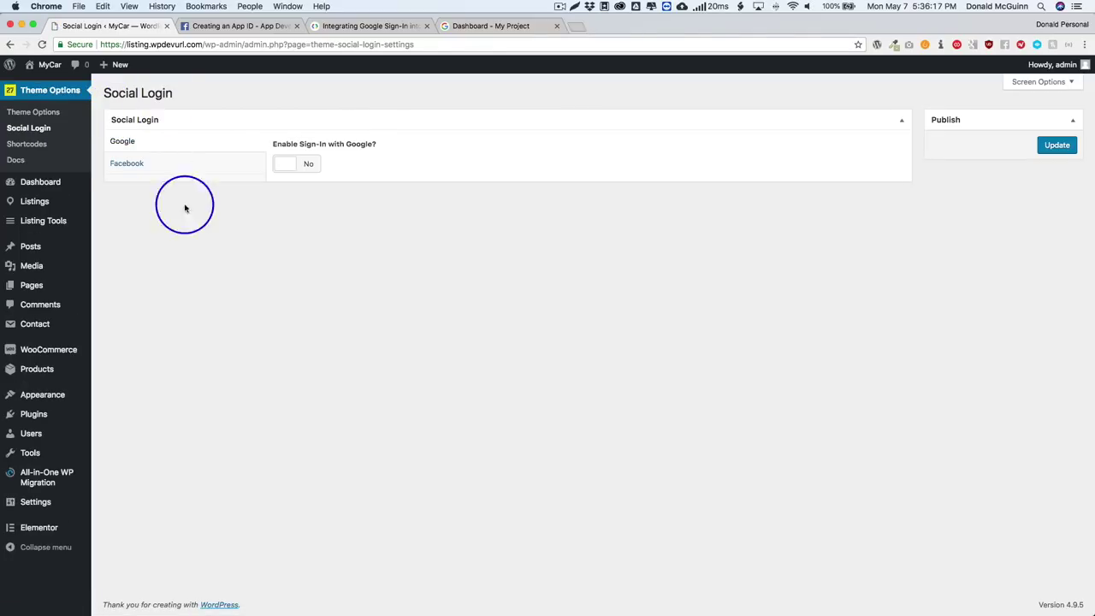
left_click(306, 165)
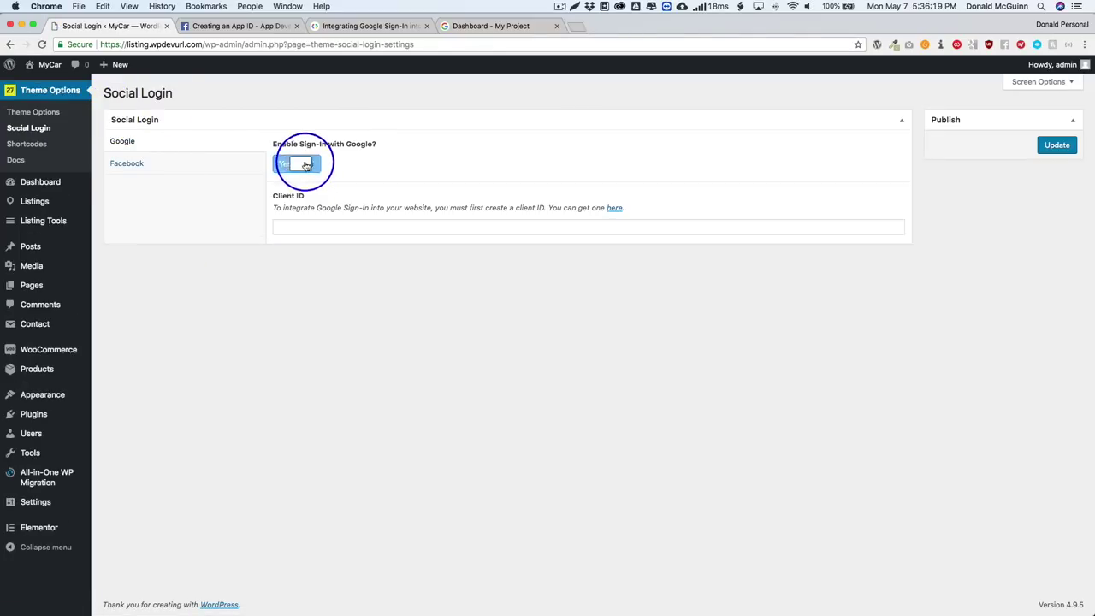
left_click(344, 227)
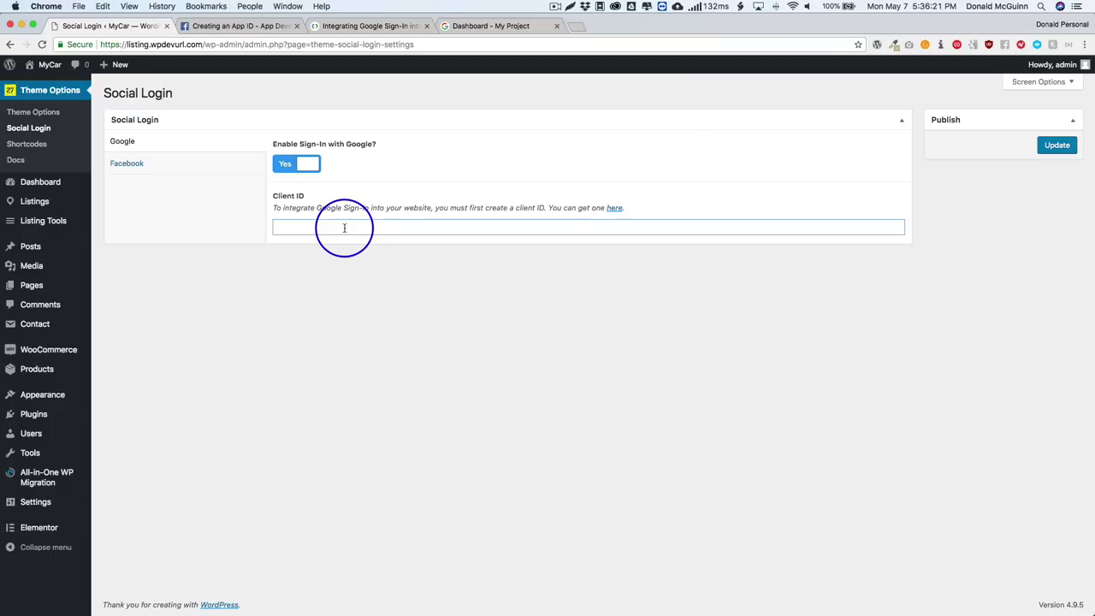
key("super+v")
left_click(335, 303)
left_click(1055, 143)
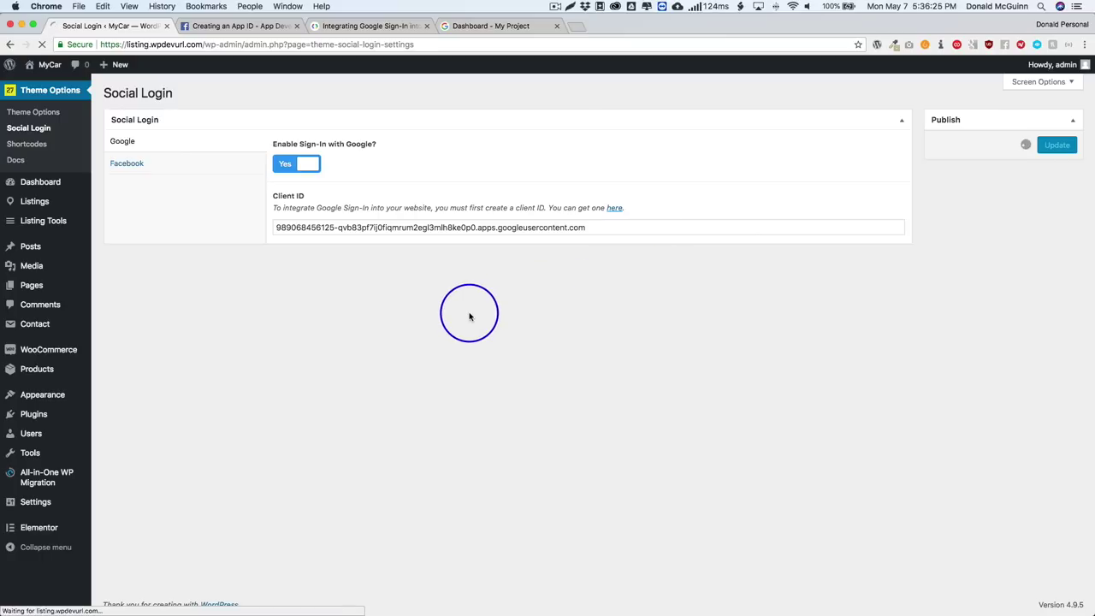
Open the API Console from the all-set dialog and view the Website Name project dashboard
left_click(513, 25)
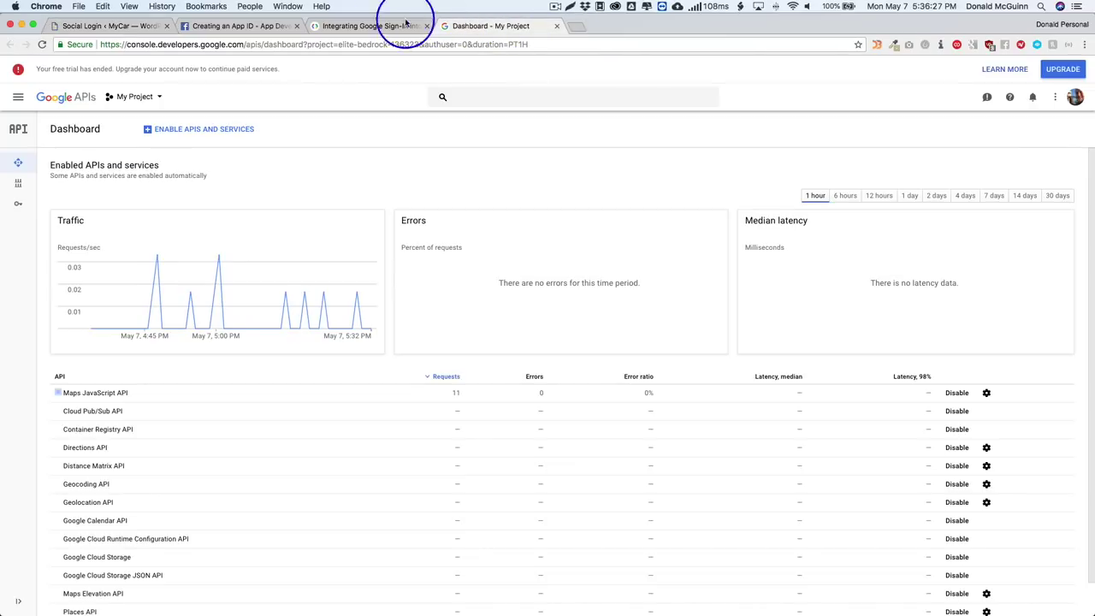
left_click(351, 25)
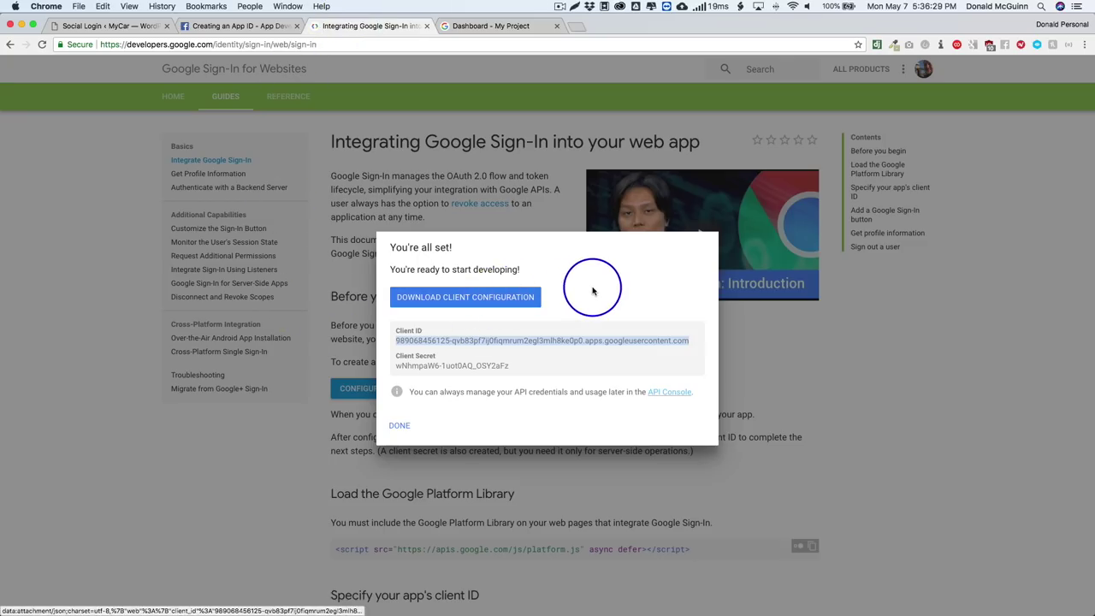
left_click(422, 345)
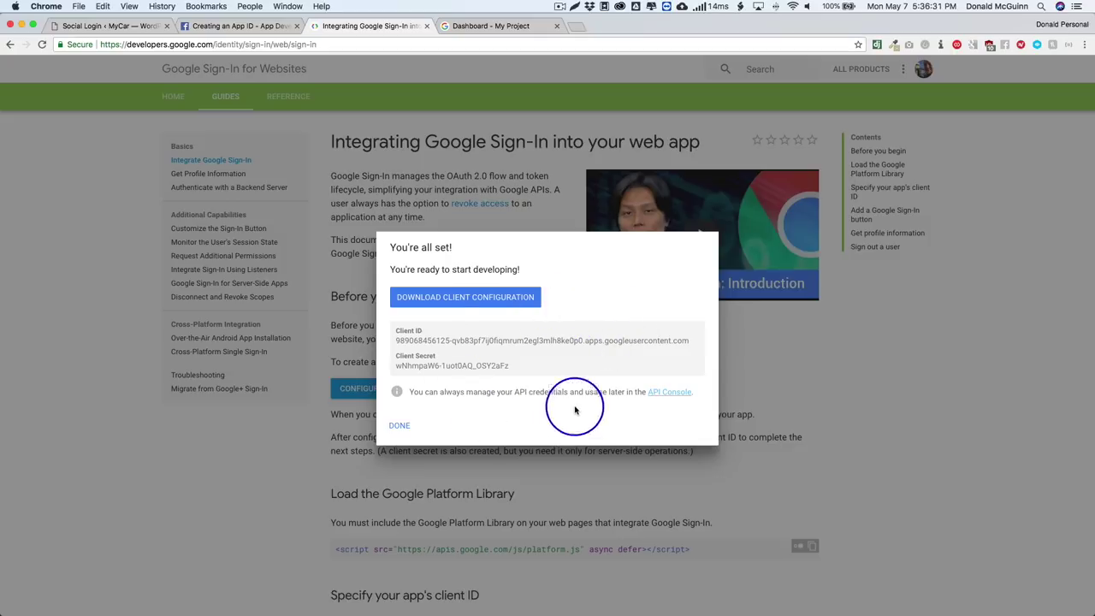
left_click(666, 392)
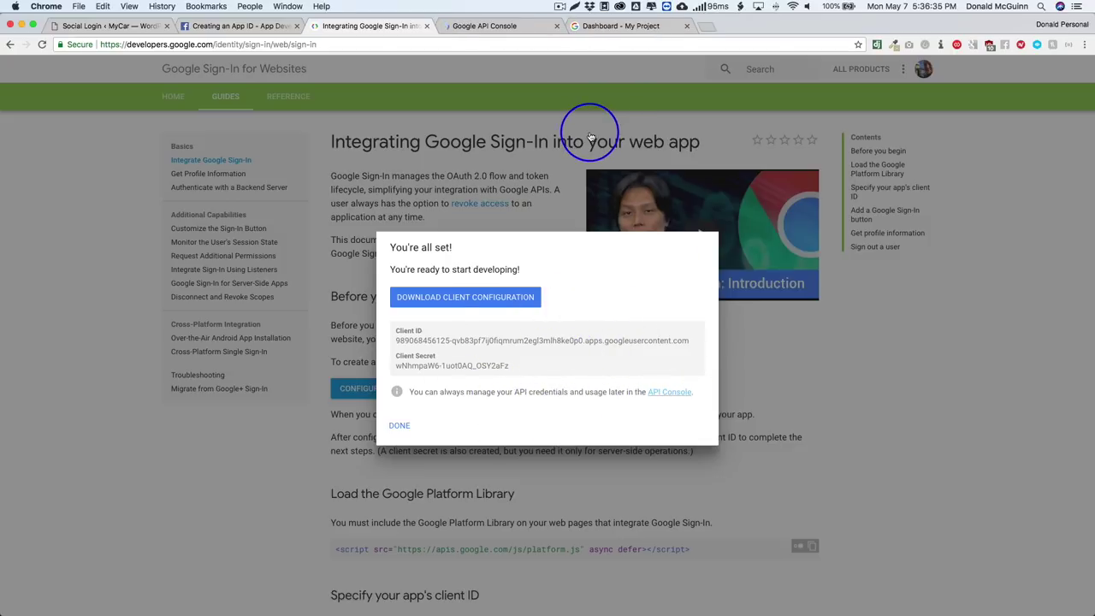
left_click(399, 425)
left_click(466, 26)
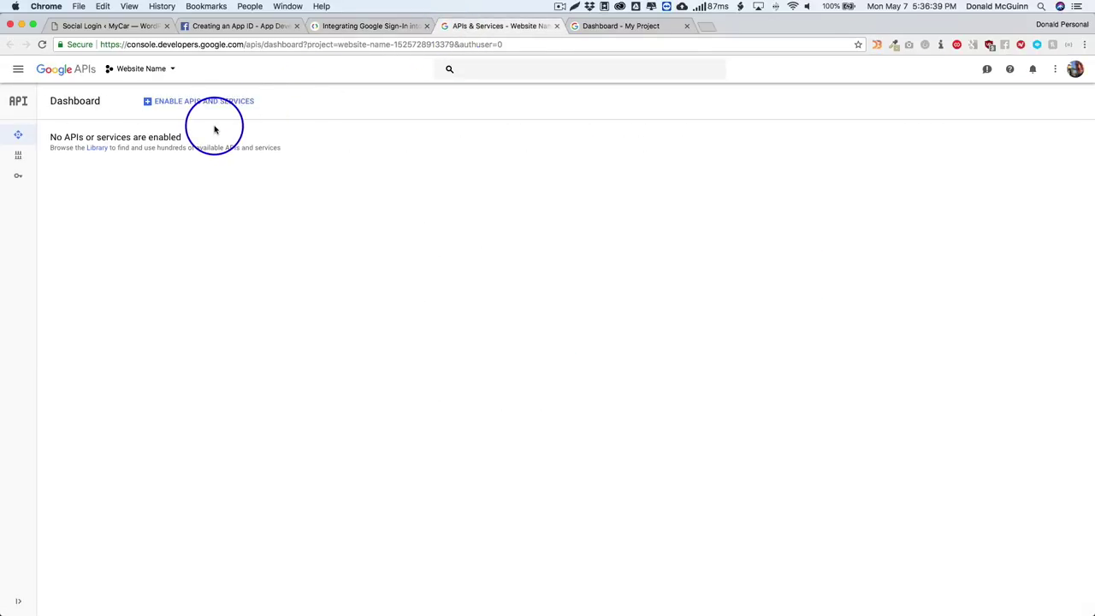
left_click(141, 68)
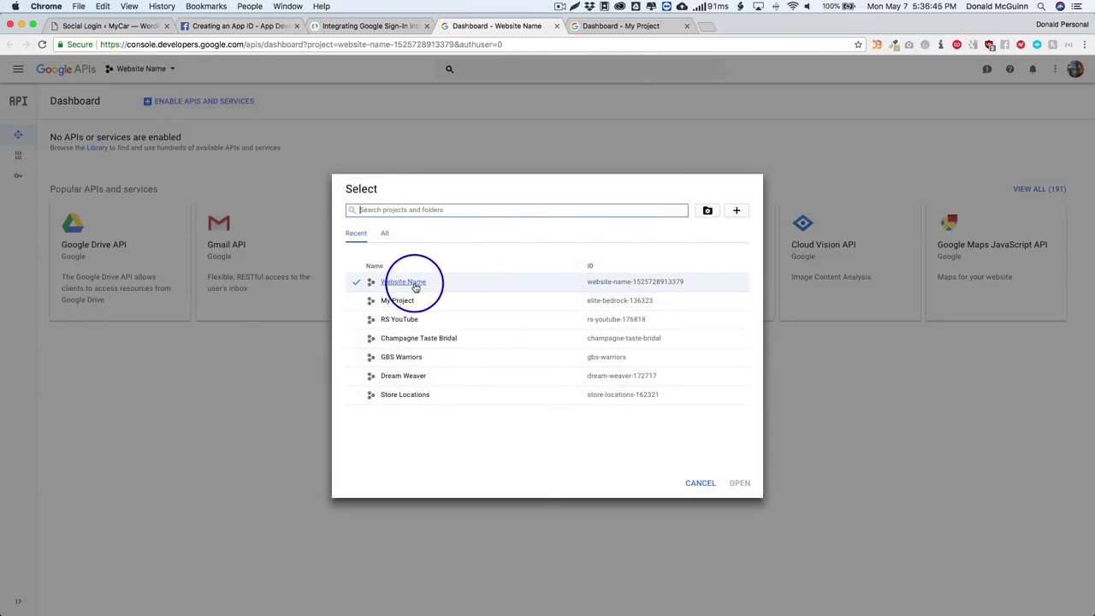
left_click(702, 480)
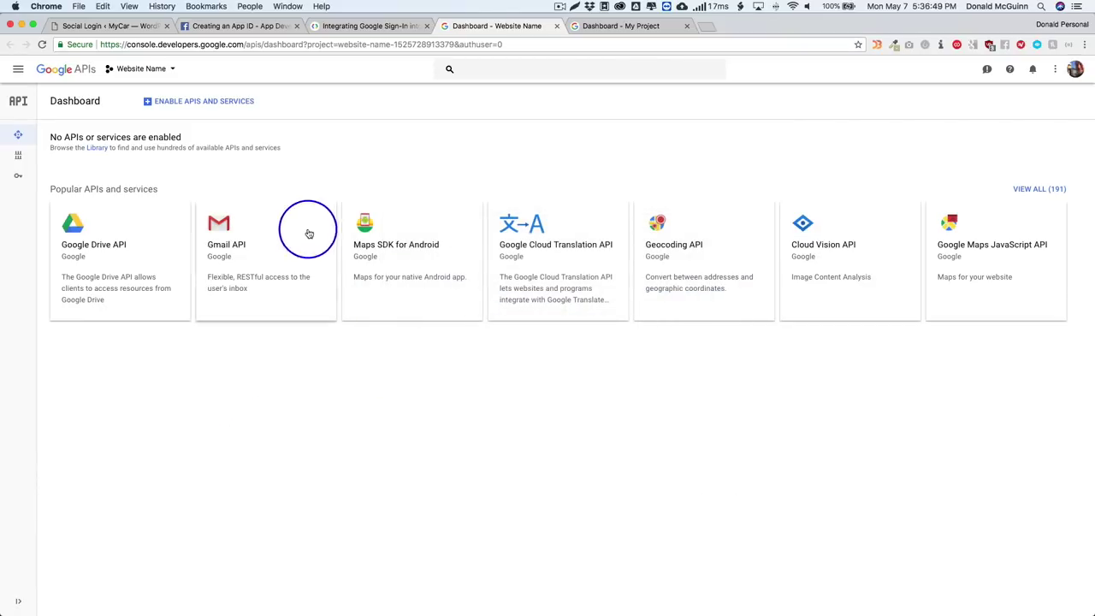
Open the auto-created Google Sign-in Web client in Credentials and copy the site's address
mouse_move(17, 135)
left_click(54, 176)
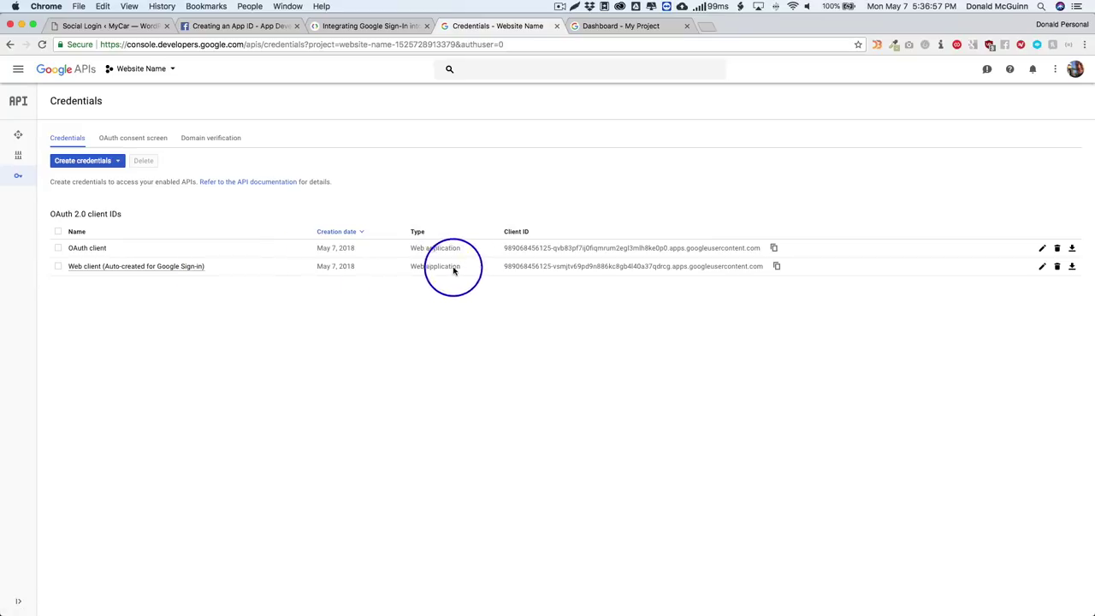
left_click(139, 266)
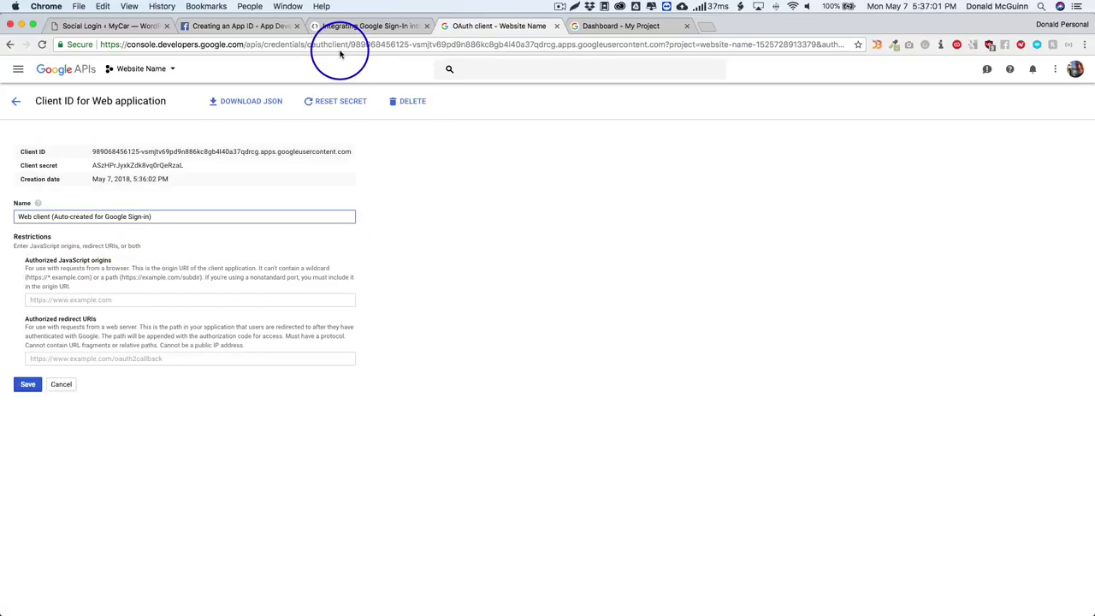
left_click(107, 25)
left_click_drag(203, 44, 101, 45)
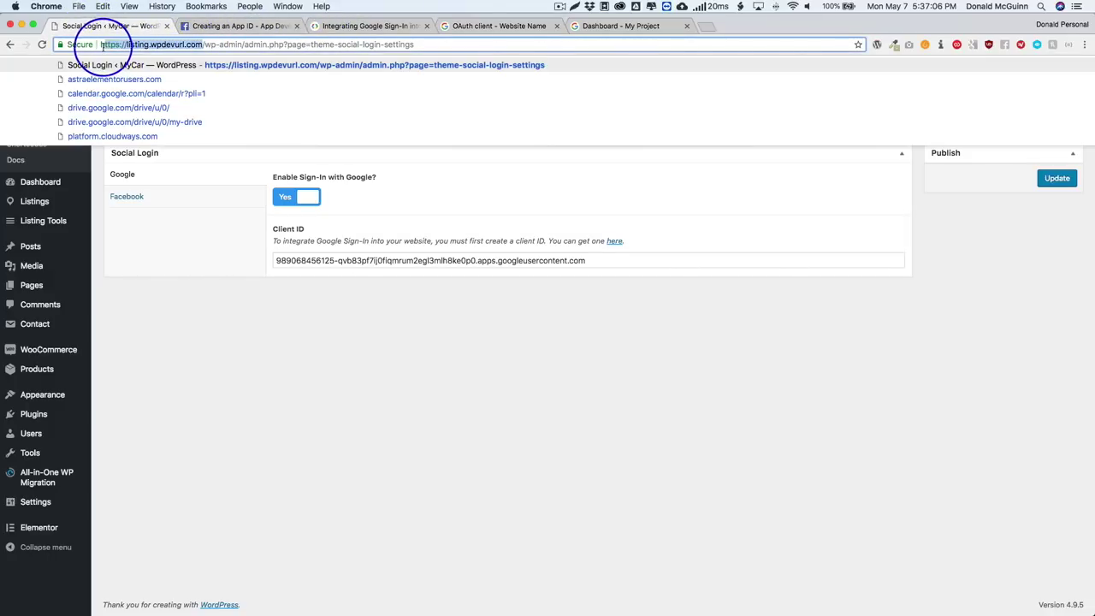
left_click(466, 26)
left_click(68, 299)
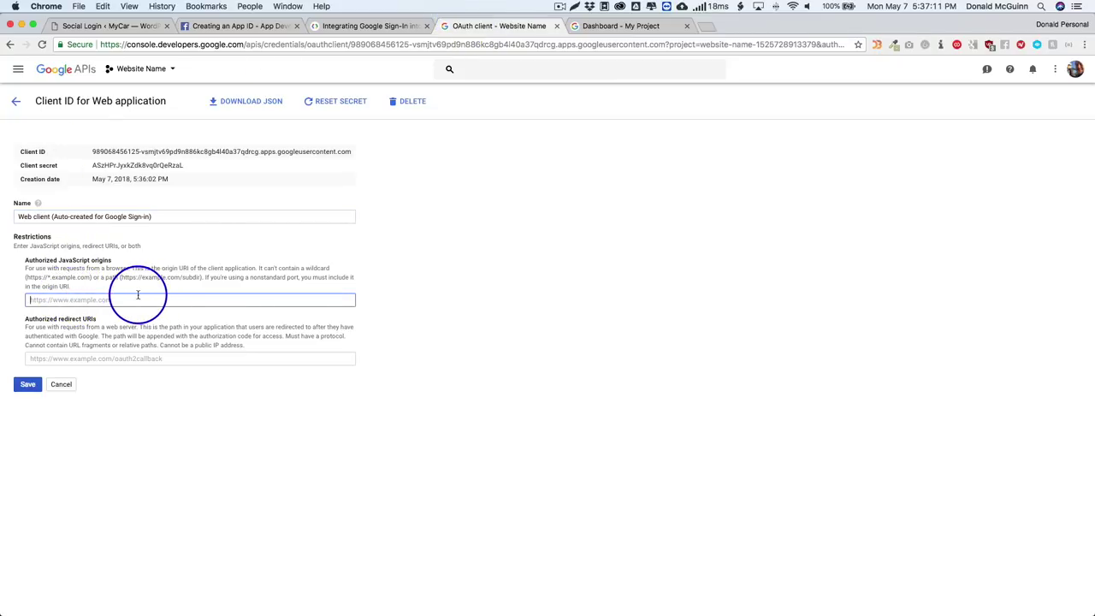
type("https://listing.wpdevurl.com/wp-admin/admin.php?page=theme-social-login-settings")
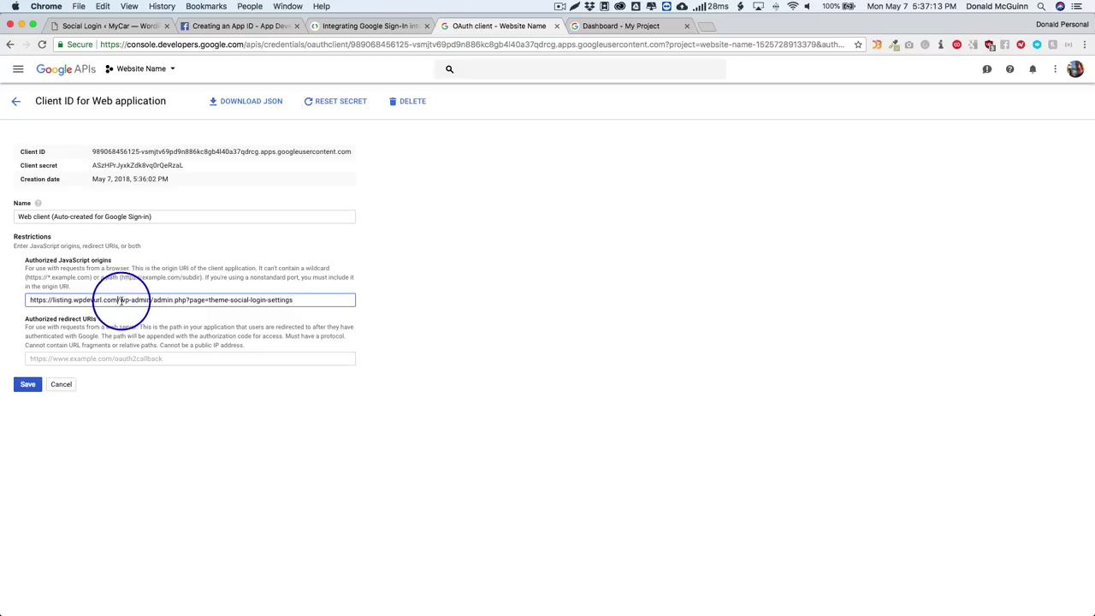
left_click_drag(118, 300, 328, 296)
key("BackSpace")
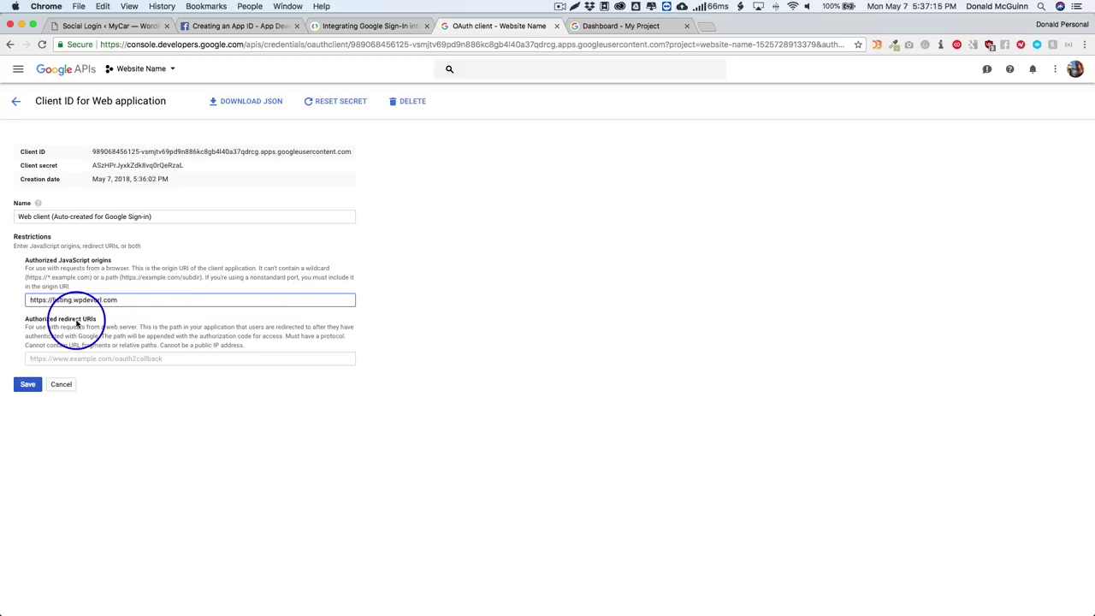
left_click(107, 439)
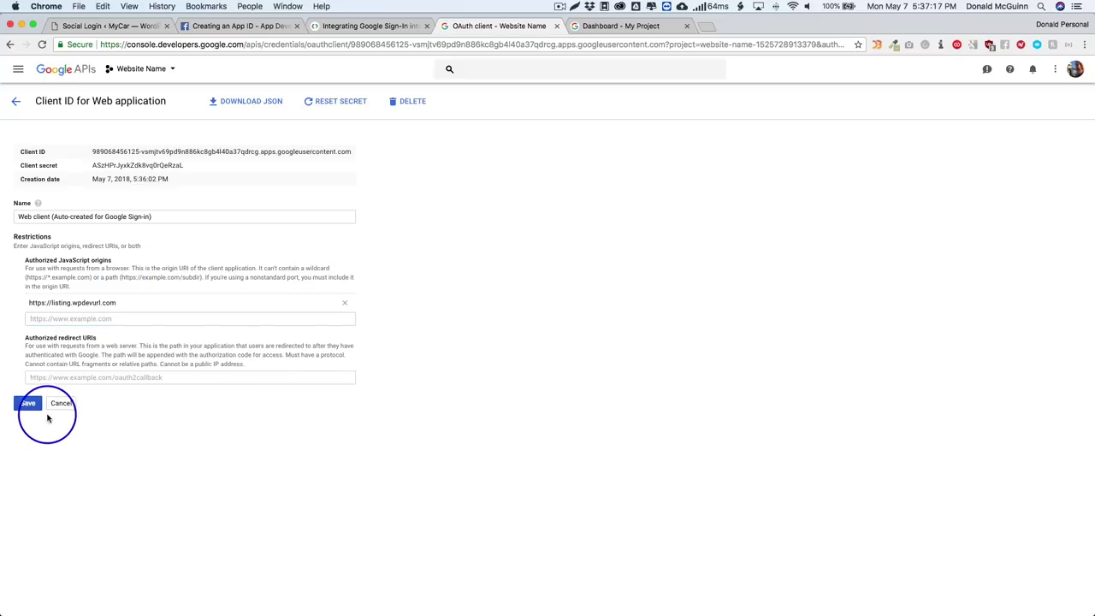
left_click(28, 404)
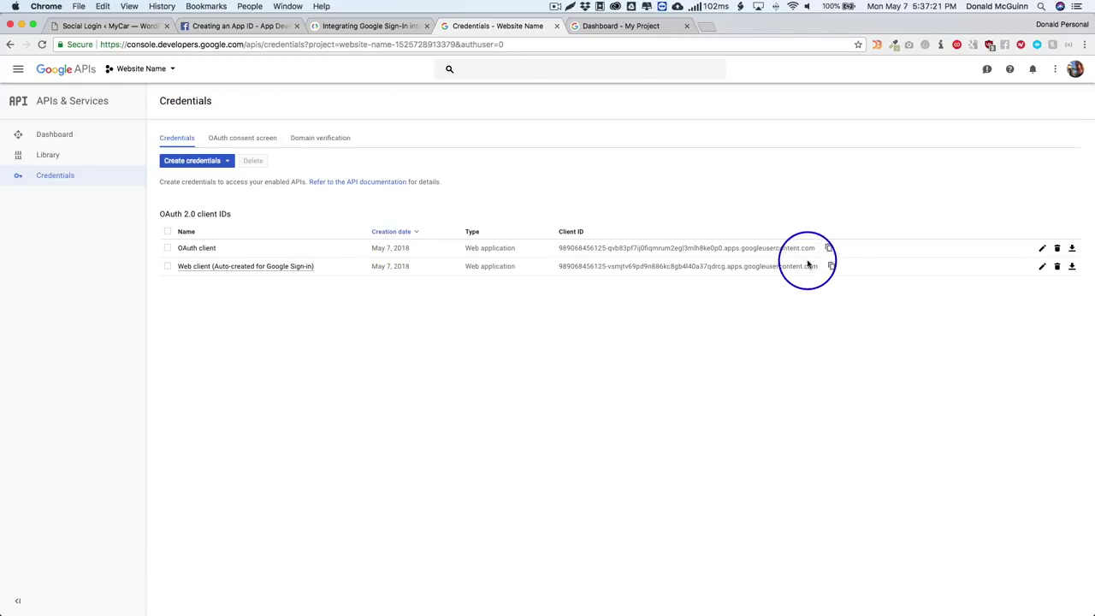
Replace the WordPress Client ID with the auto-created Web client's ID and click Update
left_click(833, 268)
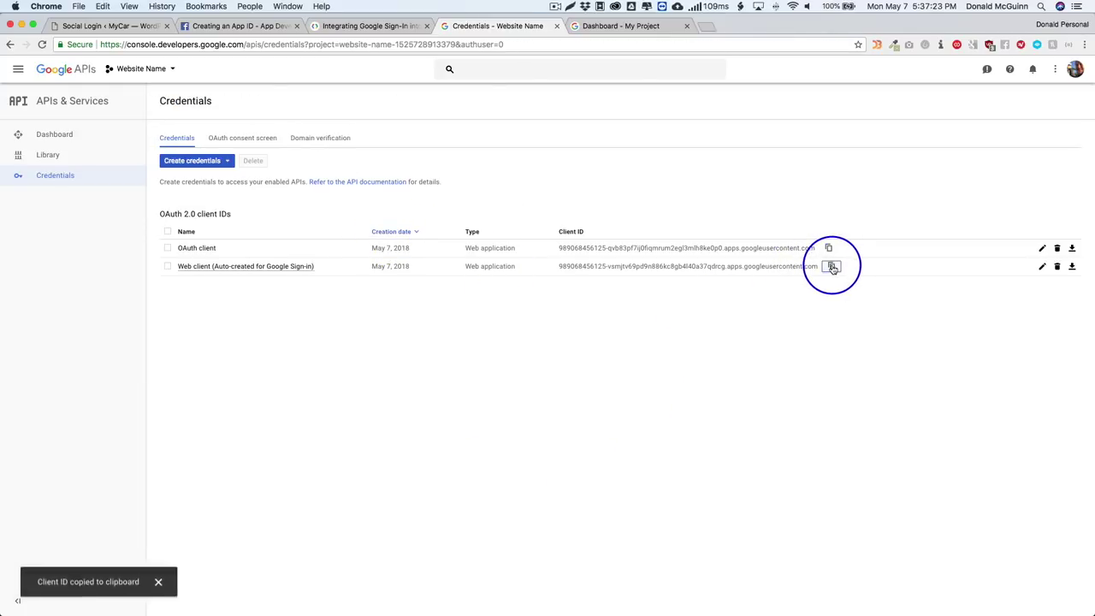
left_click(115, 26)
triple_click(414, 259)
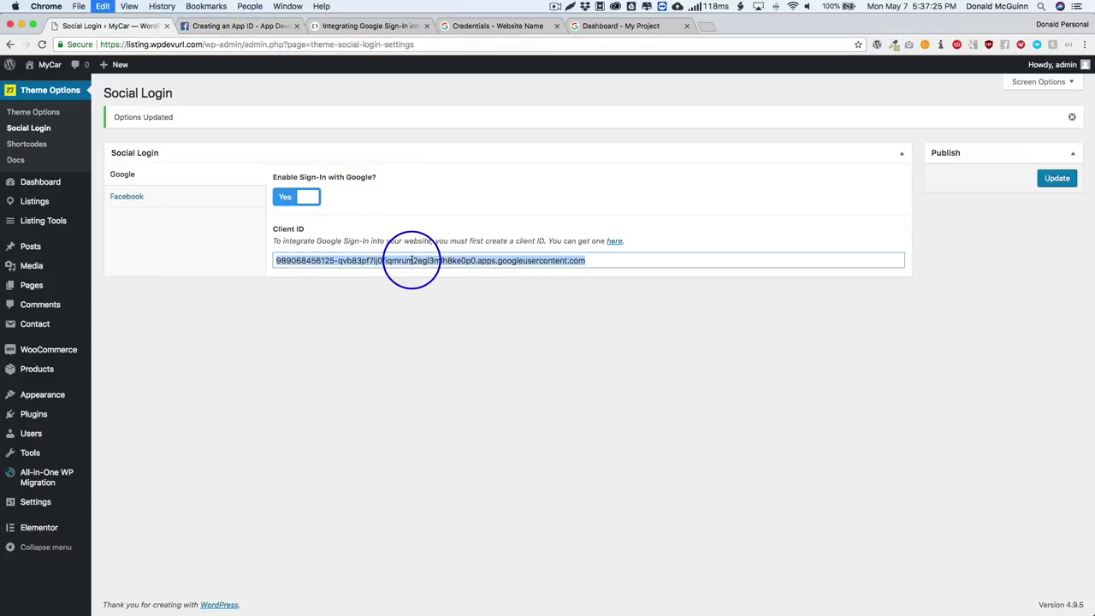
key("super+v")
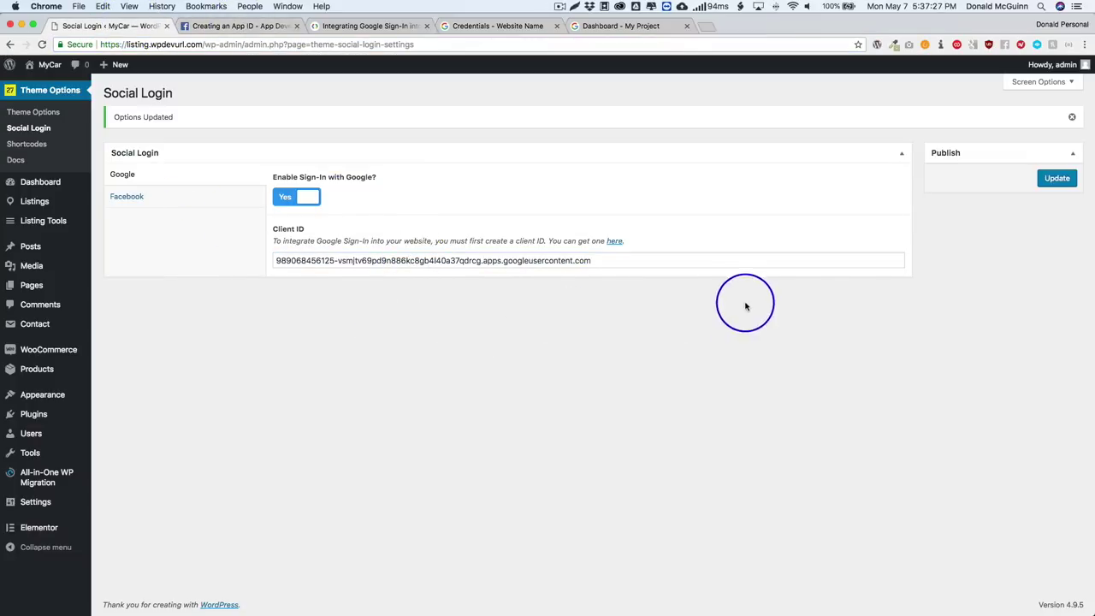
left_click(1056, 178)
mouse_move(82, 254)
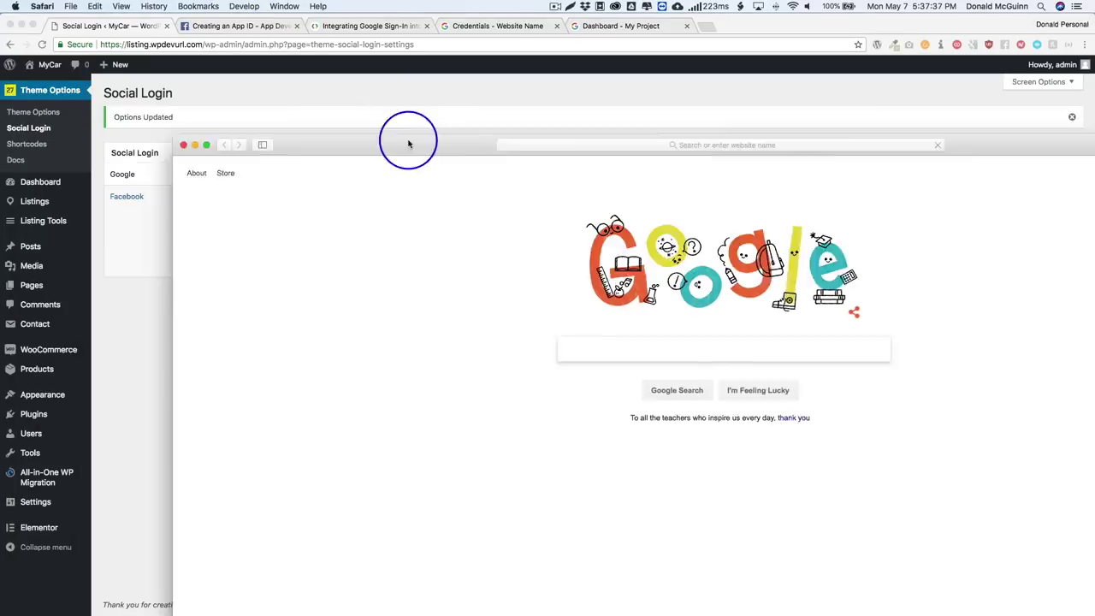
Load the MyCar front page at listing.wpdevurl.com in Safari from the copied admin URL trimmed to the domain
left_click(201, 44)
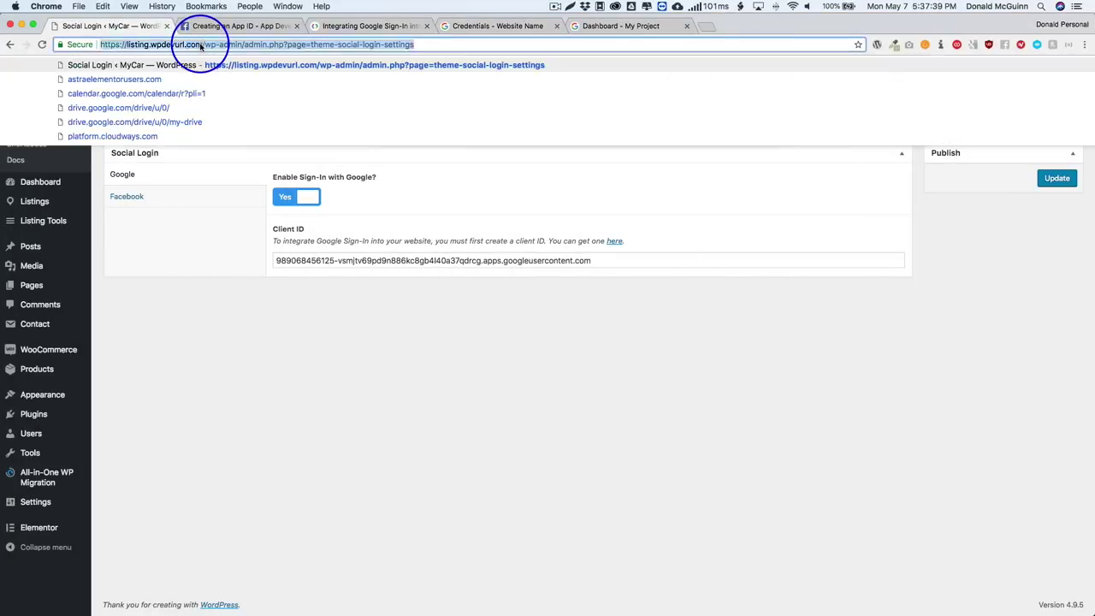
left_click_drag(206, 44, 85, 43)
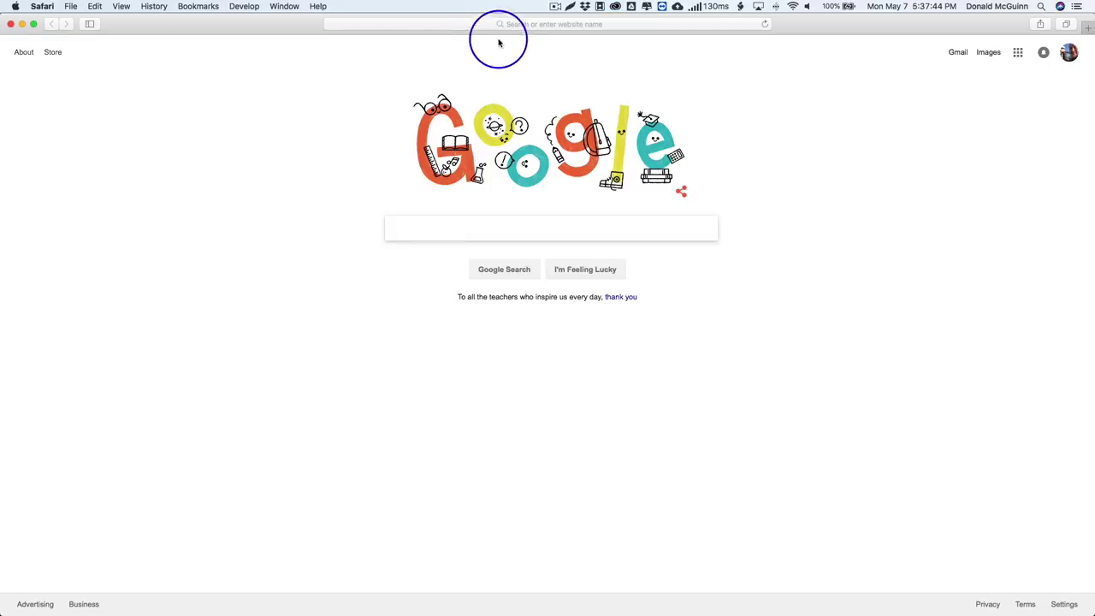
left_click(490, 24)
key("super+v")
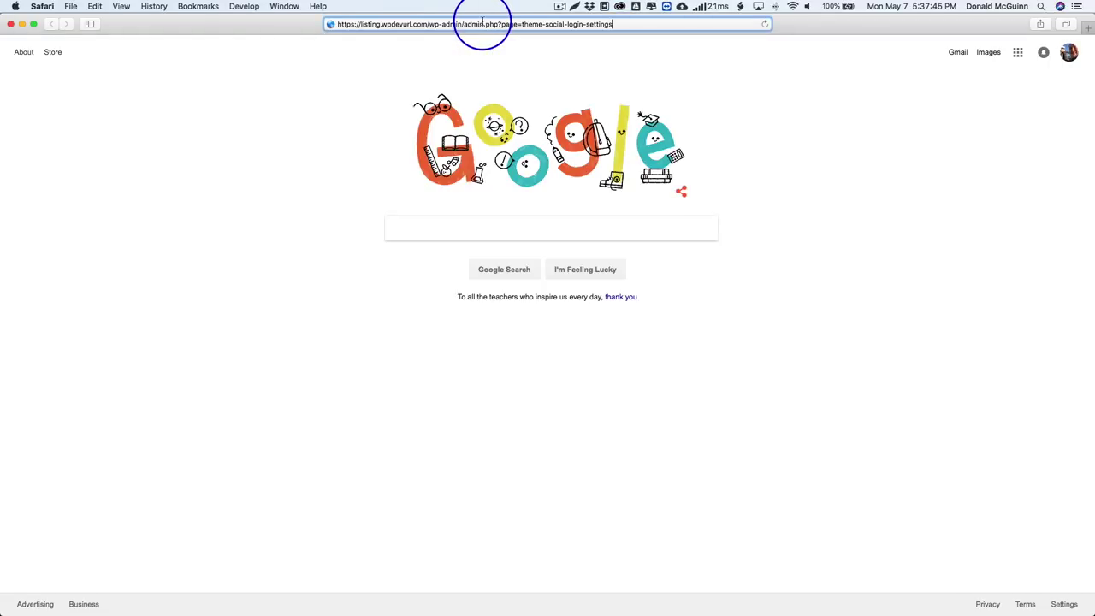
left_click_drag(429, 24, 676, 31)
key("BackSpace")
key("Return")
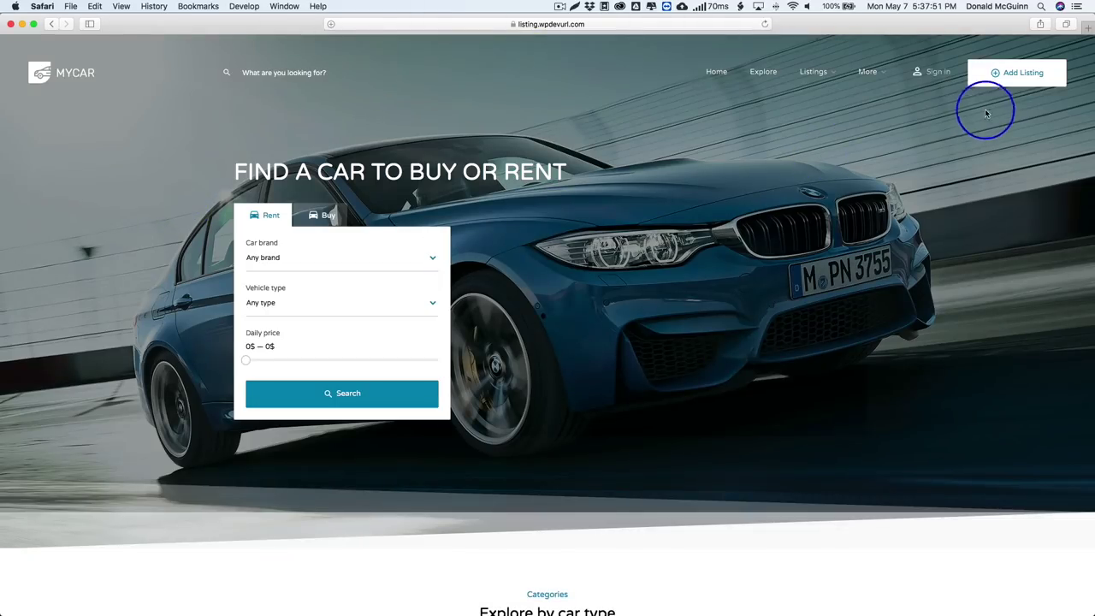
Sign in to the MyCar front end with a Google account, then log out again
left_click(932, 72)
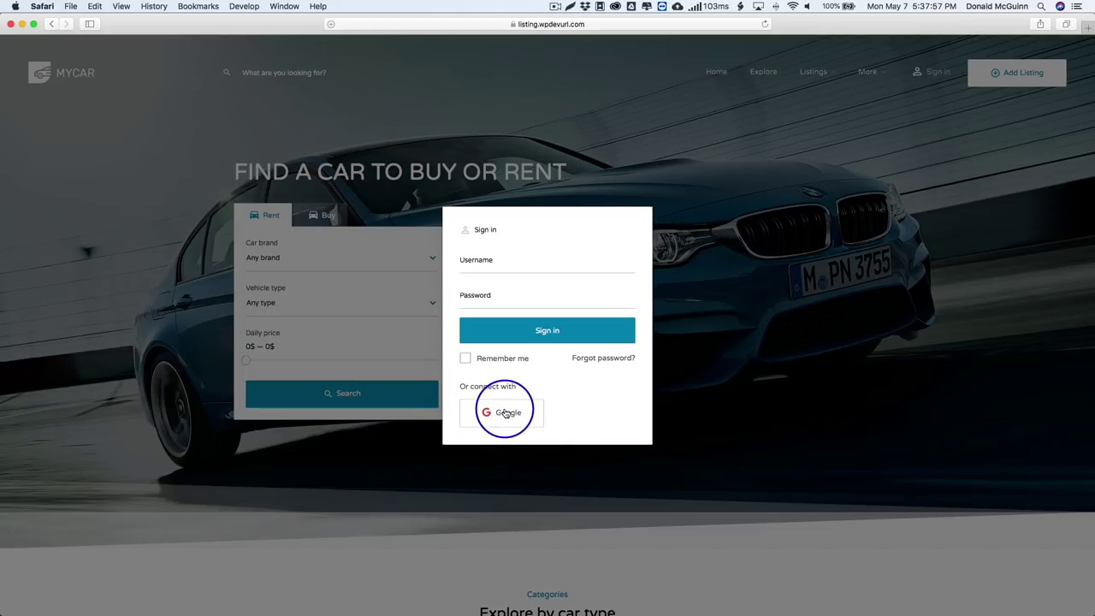
left_click(505, 412)
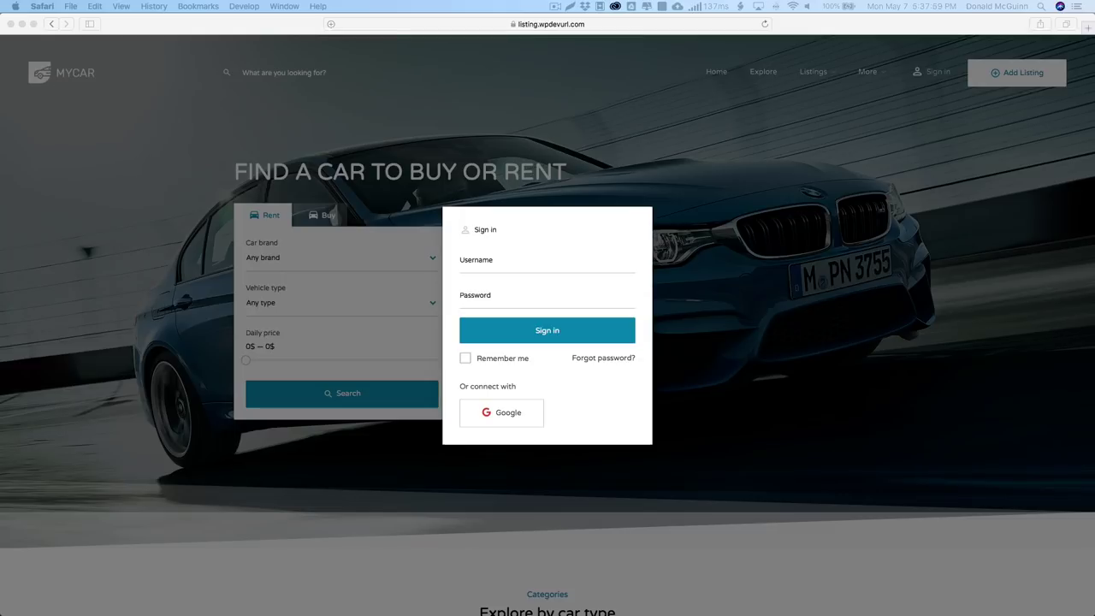
left_click_drag(444, 159, 418, 148)
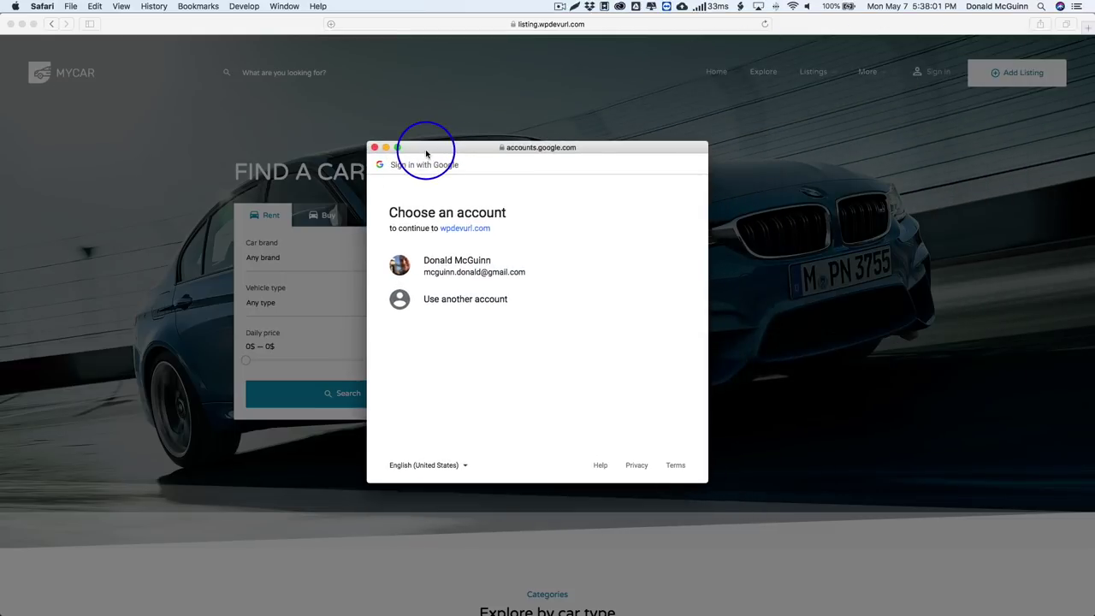
left_click(439, 264)
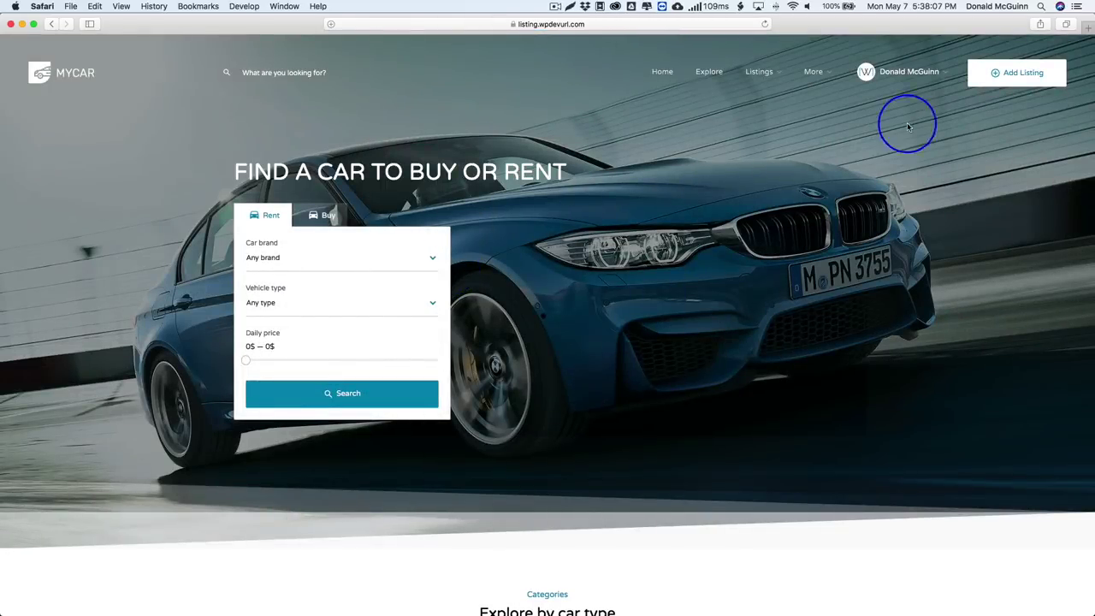
mouse_move(898, 72)
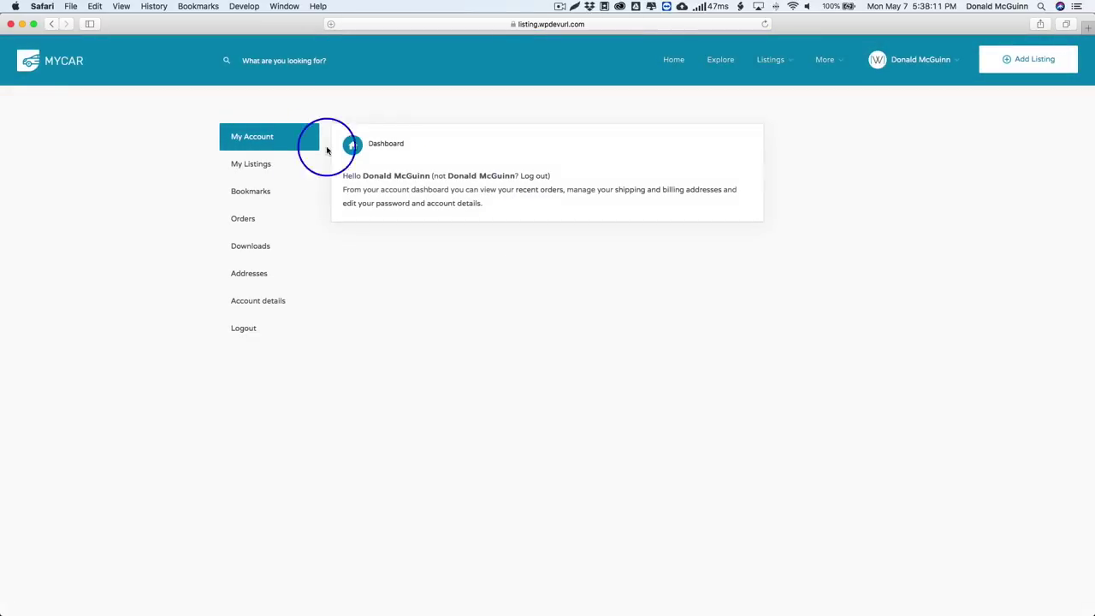
left_click(250, 166)
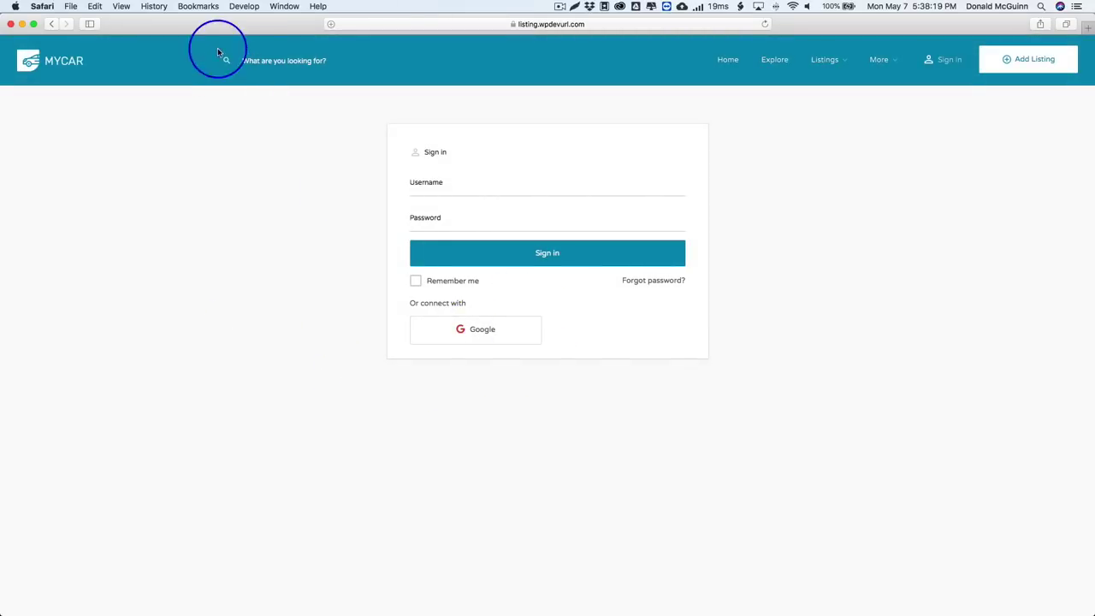
Set Enable Sign-In with Facebook to Yes and open Facebook's app registration guide
left_click_drag(217, 32, 257, 69)
key("super+m")
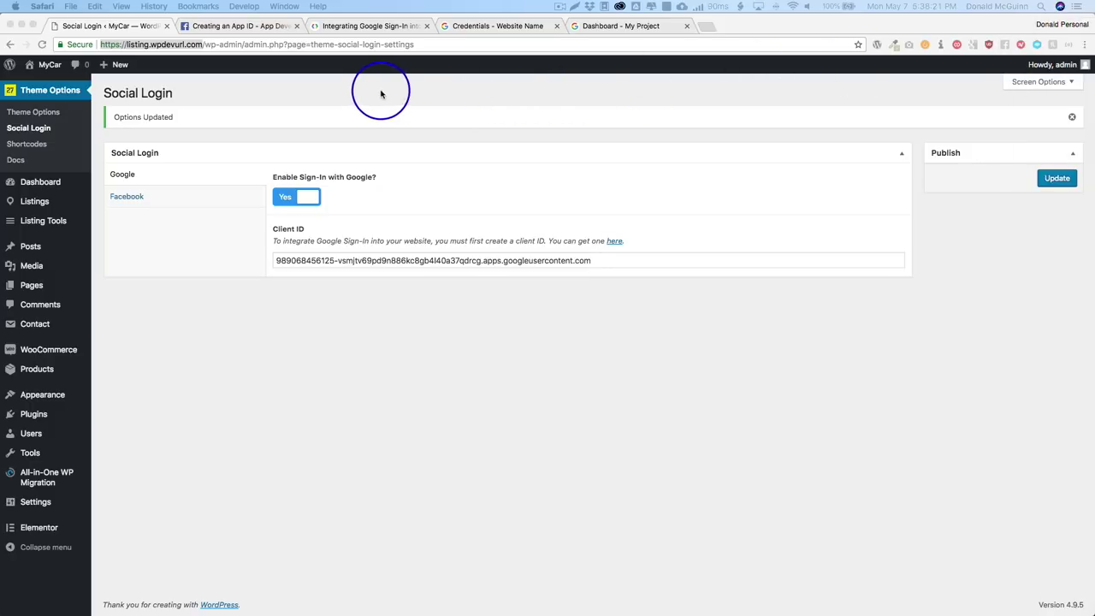
left_click(381, 94)
left_click(129, 197)
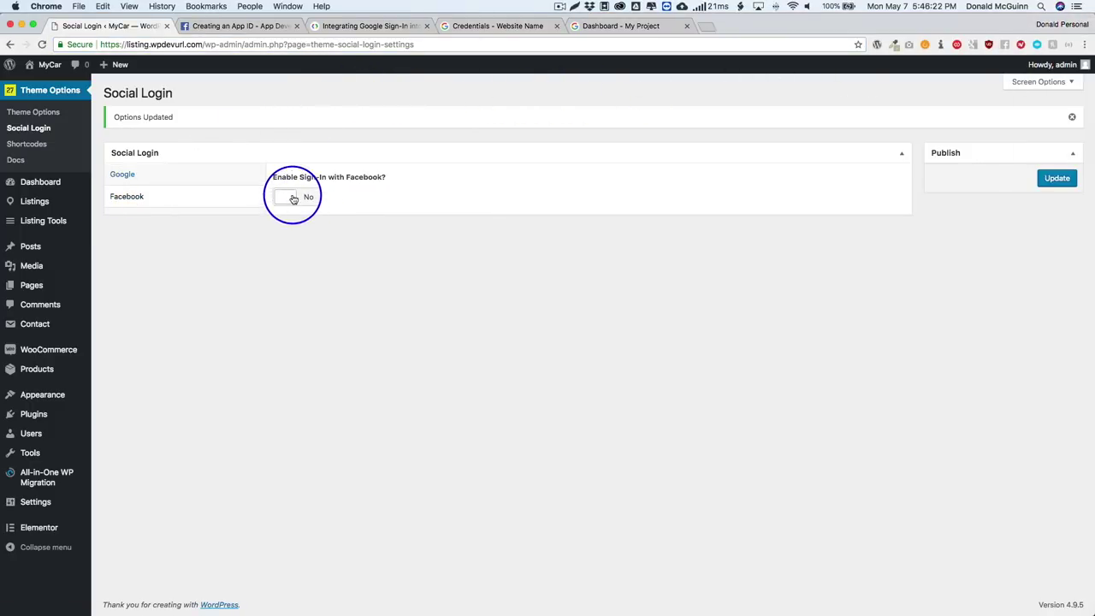
left_click(286, 197)
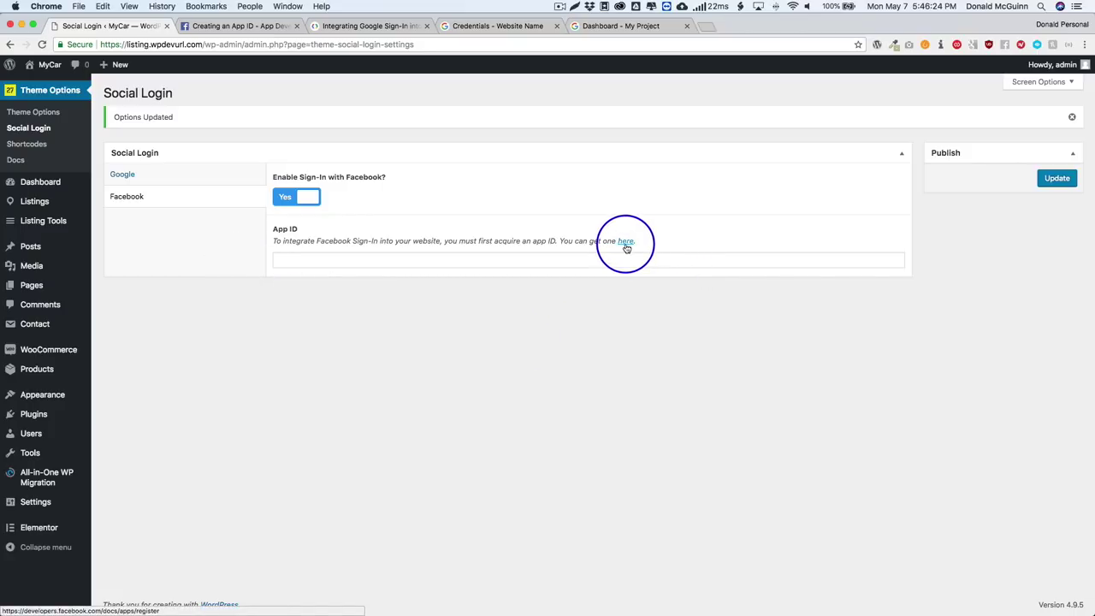
left_click(243, 26)
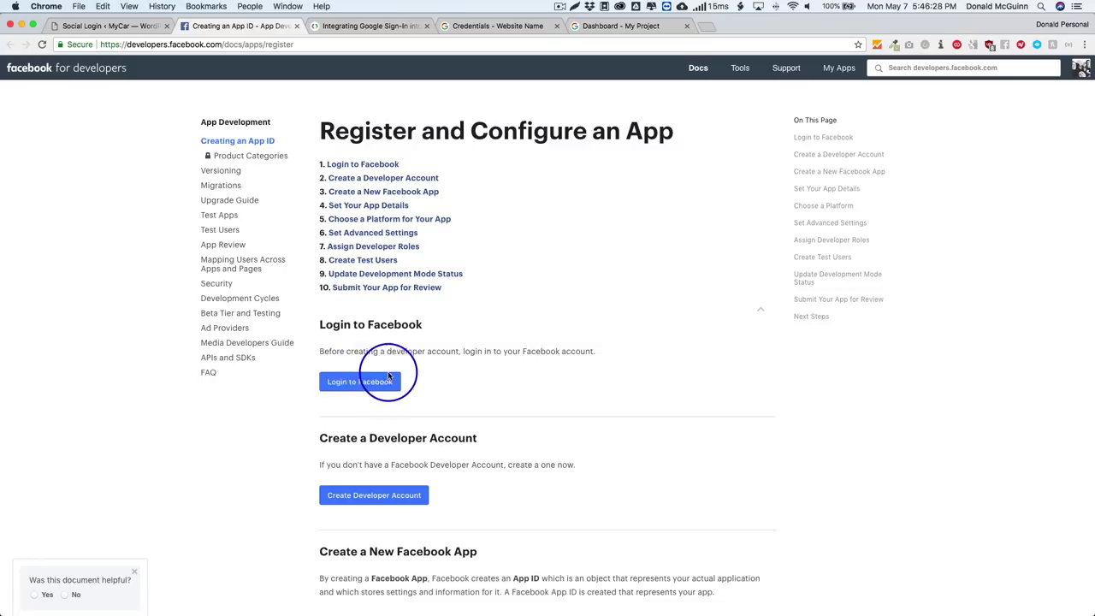
Create a new Facebook app with display name 'Website Login' and pass the security check
scroll(377, 380, "down", 3)
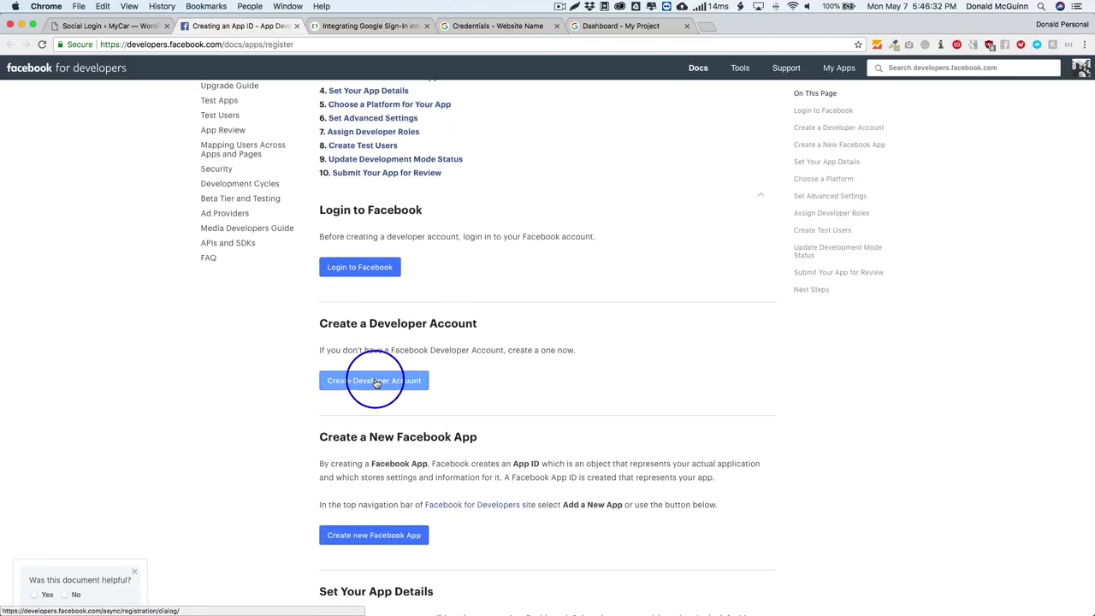
scroll(268, 381, "down", 5)
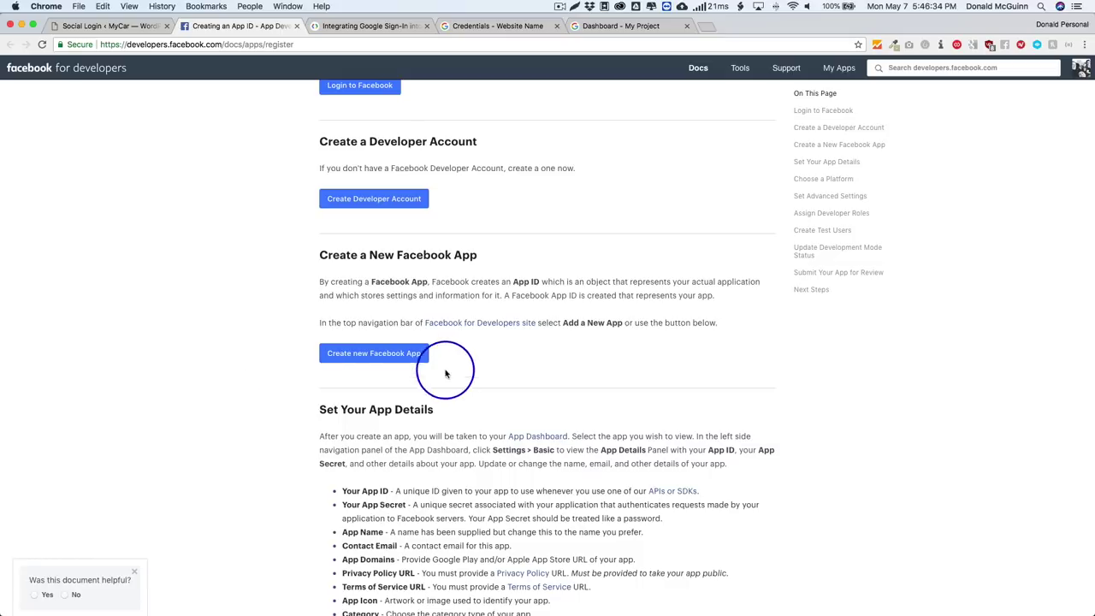
left_click(364, 355)
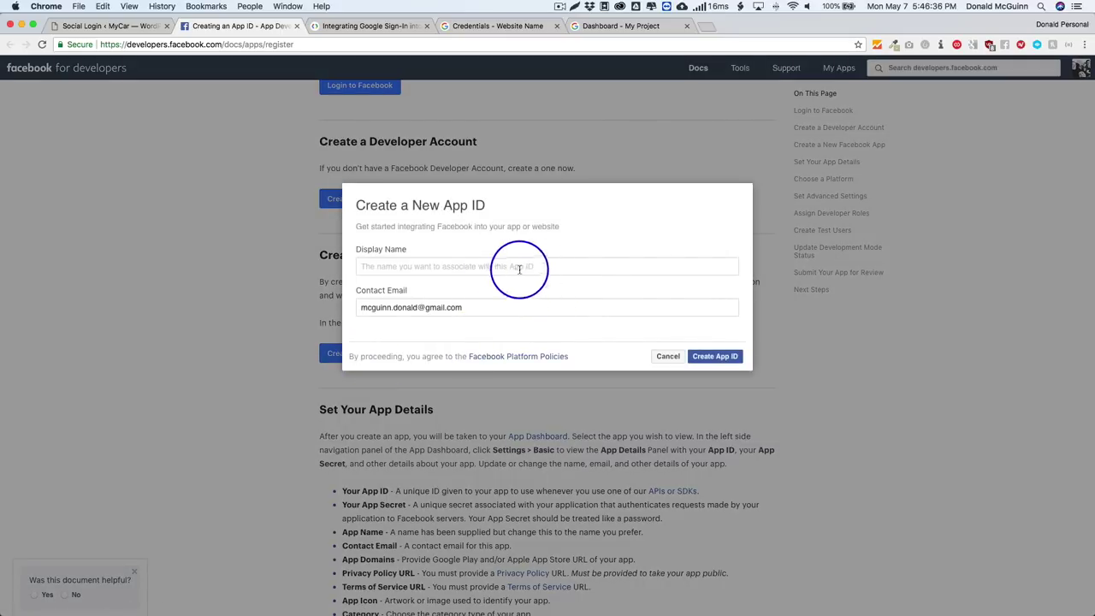
left_click(480, 268)
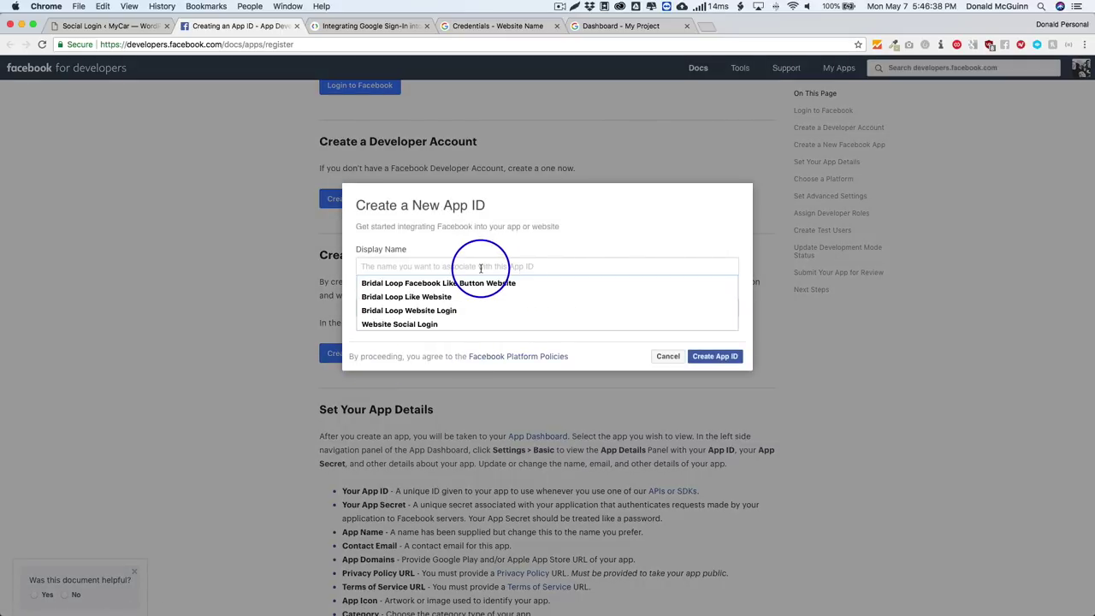
type("Website Login")
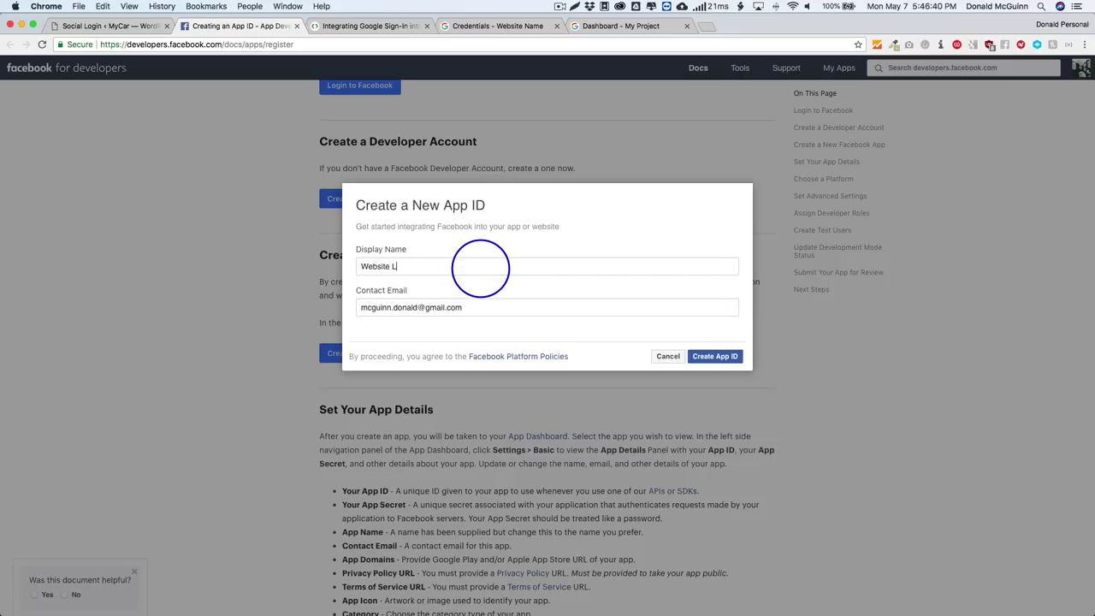
left_click(714, 357)
left_click(417, 301)
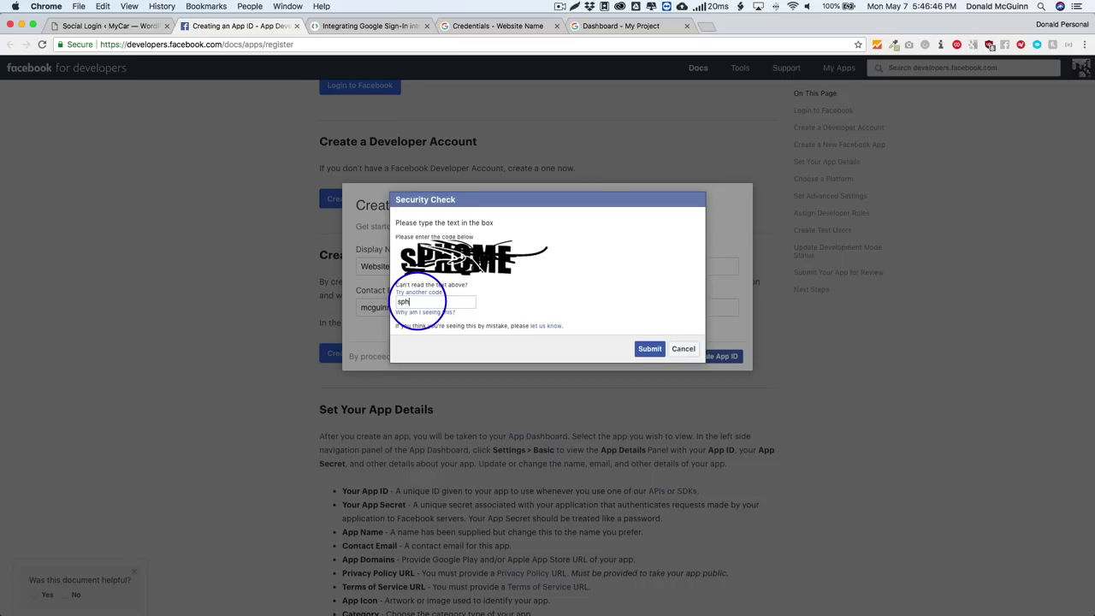
left_click(643, 351)
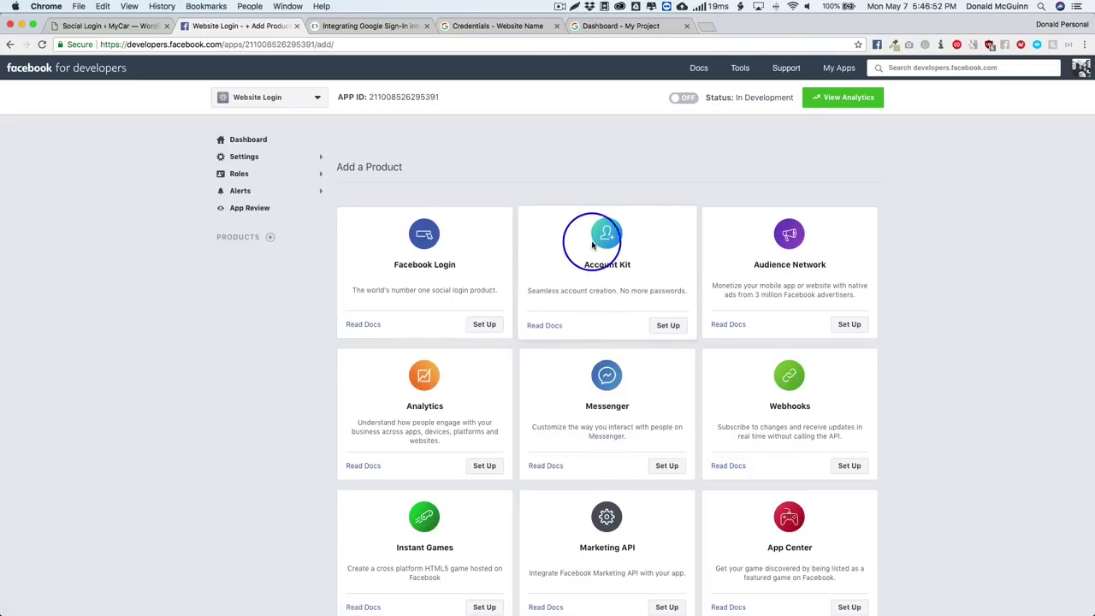
left_click(484, 325)
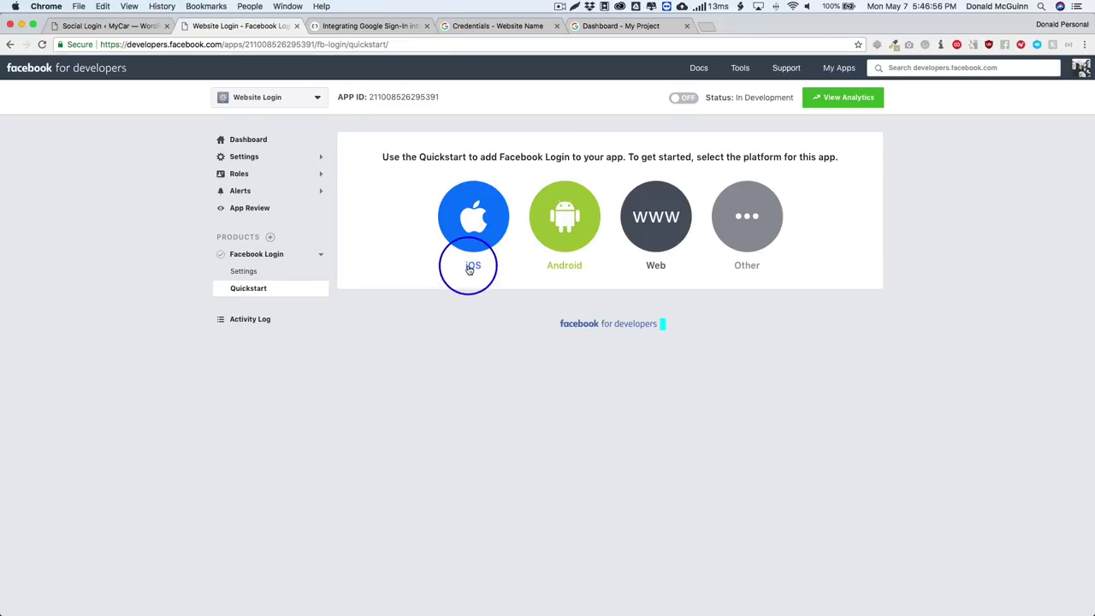
left_click(655, 217)
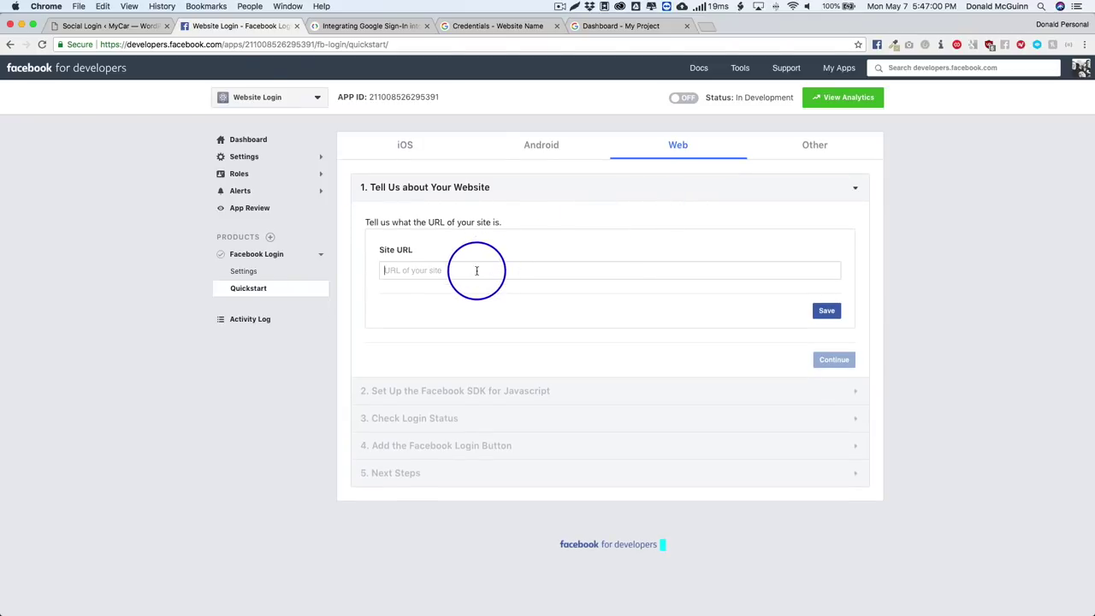
left_click(128, 26)
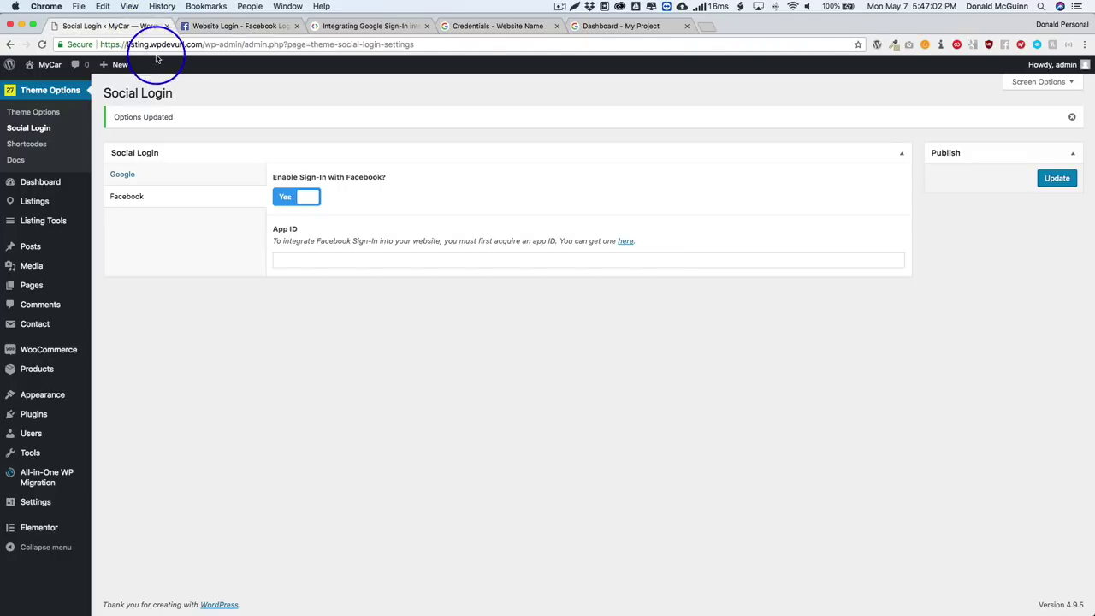
left_click(224, 26)
left_click(457, 256)
left_click(128, 26)
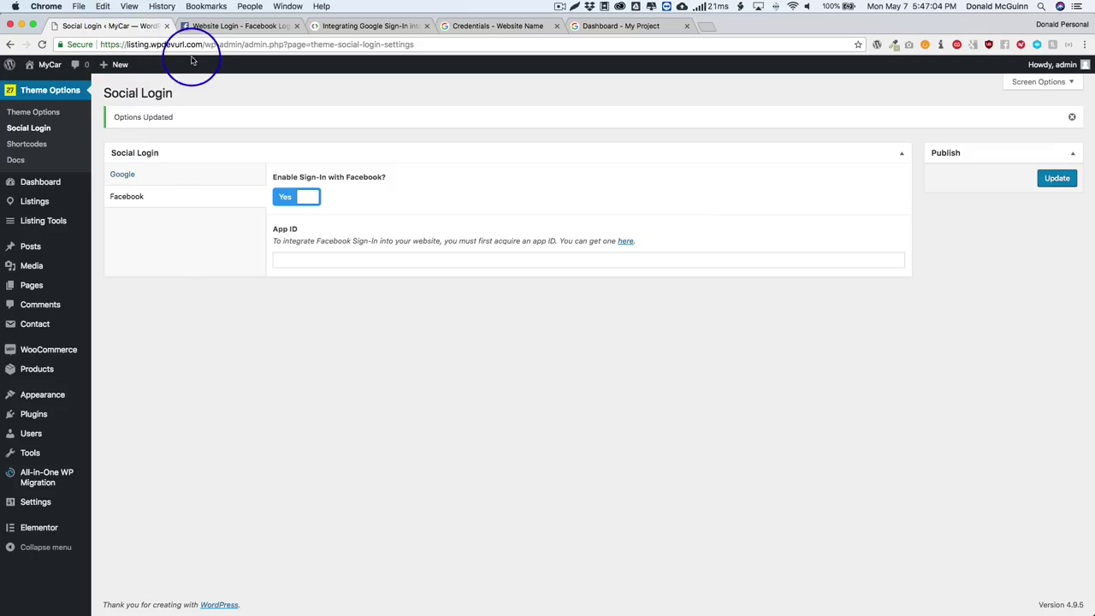
left_click(201, 45)
key("super+c")
left_click(209, 26)
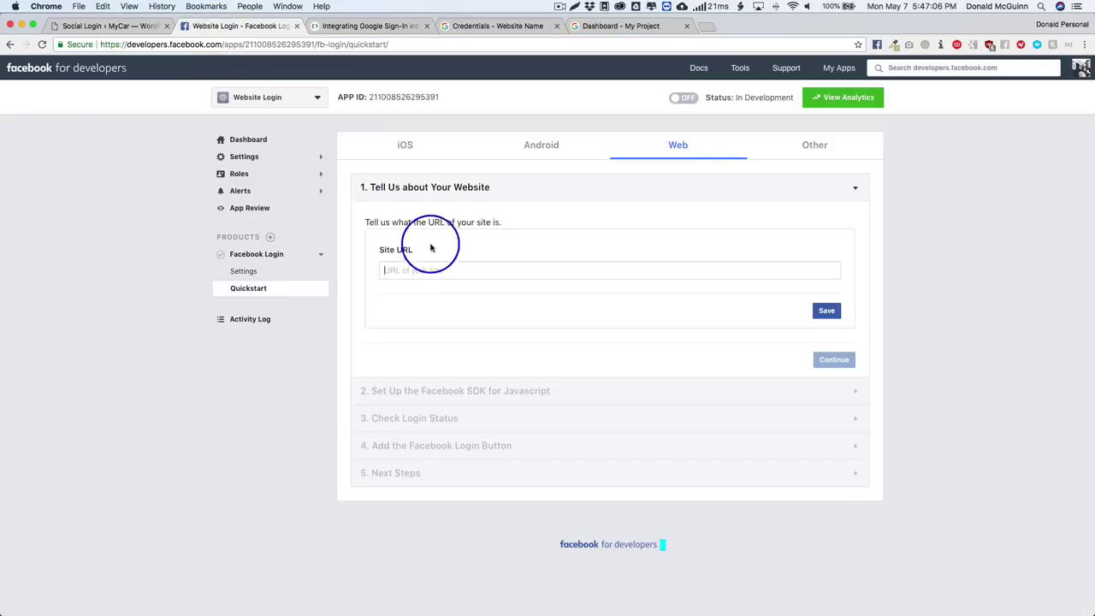
left_click(428, 269)
key("super+v")
left_click_drag(478, 270, 748, 273)
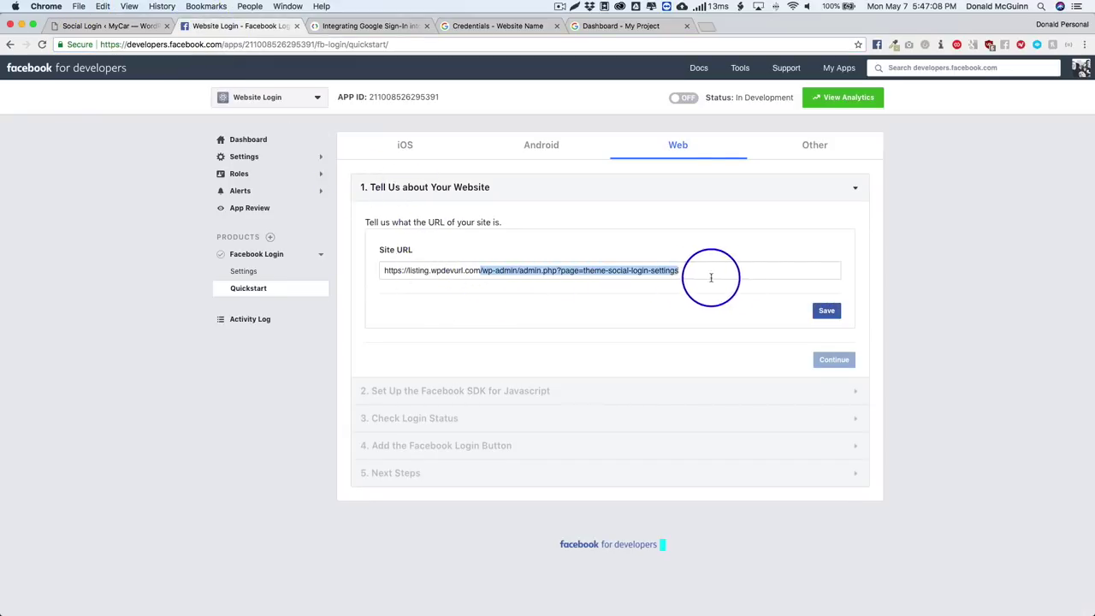
key("BackSpace")
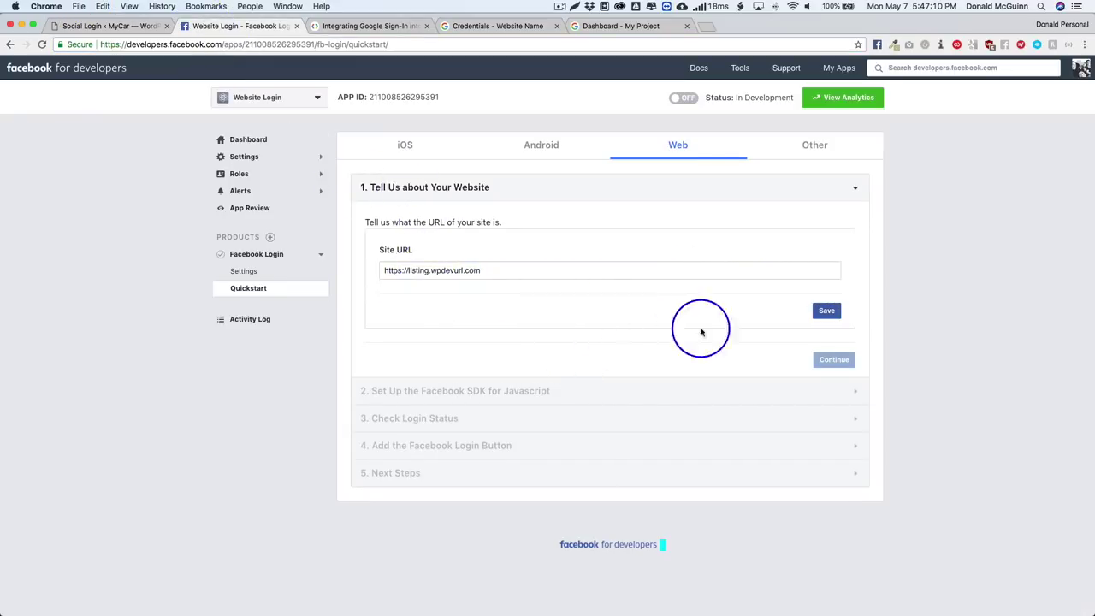
left_click(824, 312)
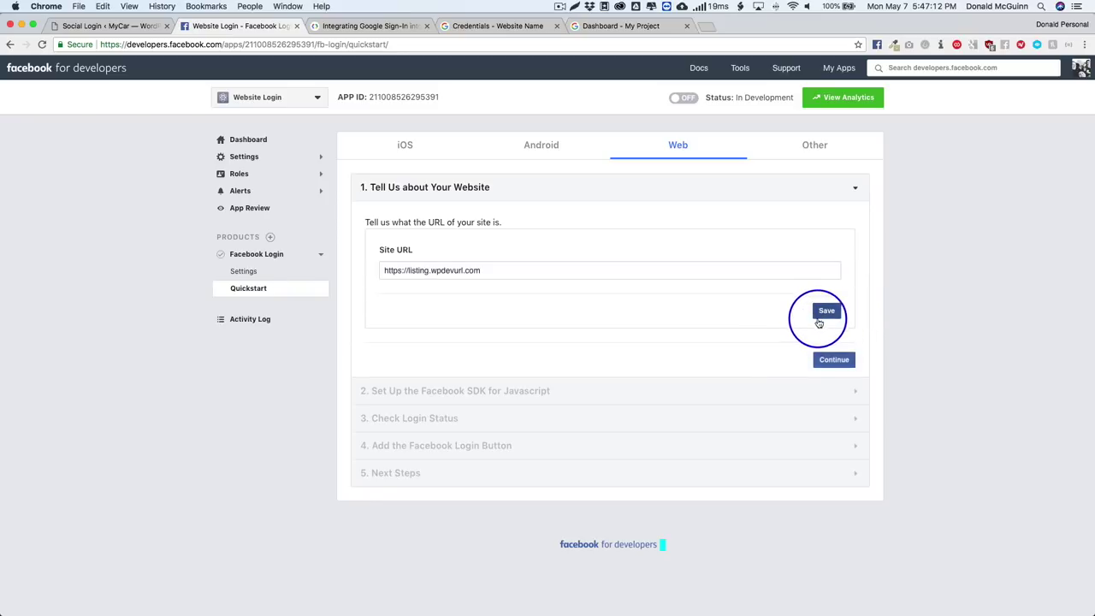
Step through the remaining quickstart sections: SDK setup, login status, login button and next steps
left_click(834, 360)
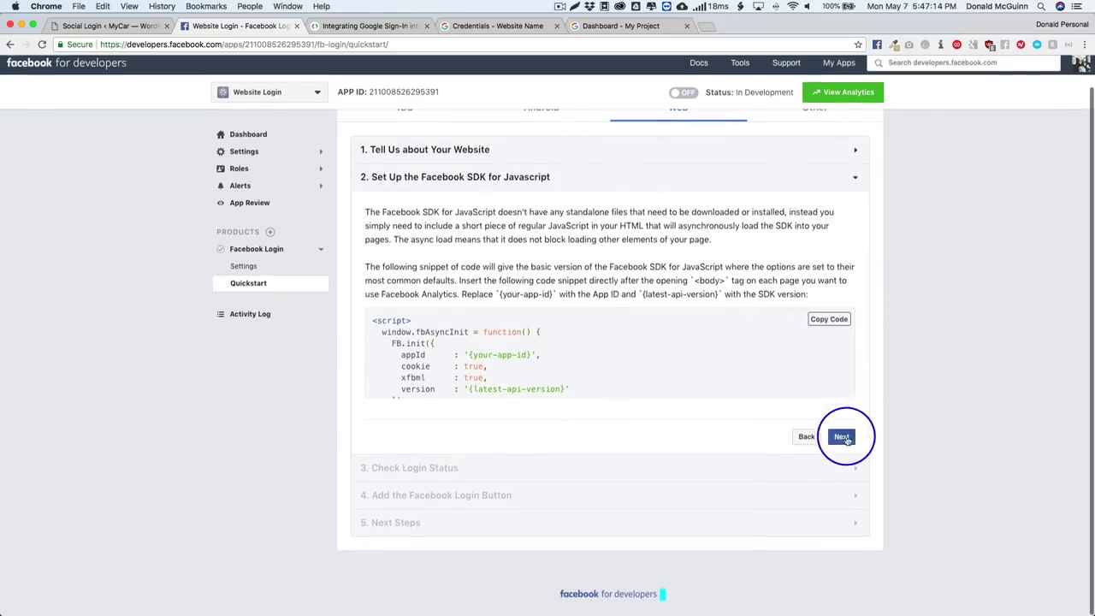
left_click(843, 440)
scroll(919, 435, "down", 5)
left_click(842, 467)
left_click(842, 490)
scroll(278, 422, "up", 3)
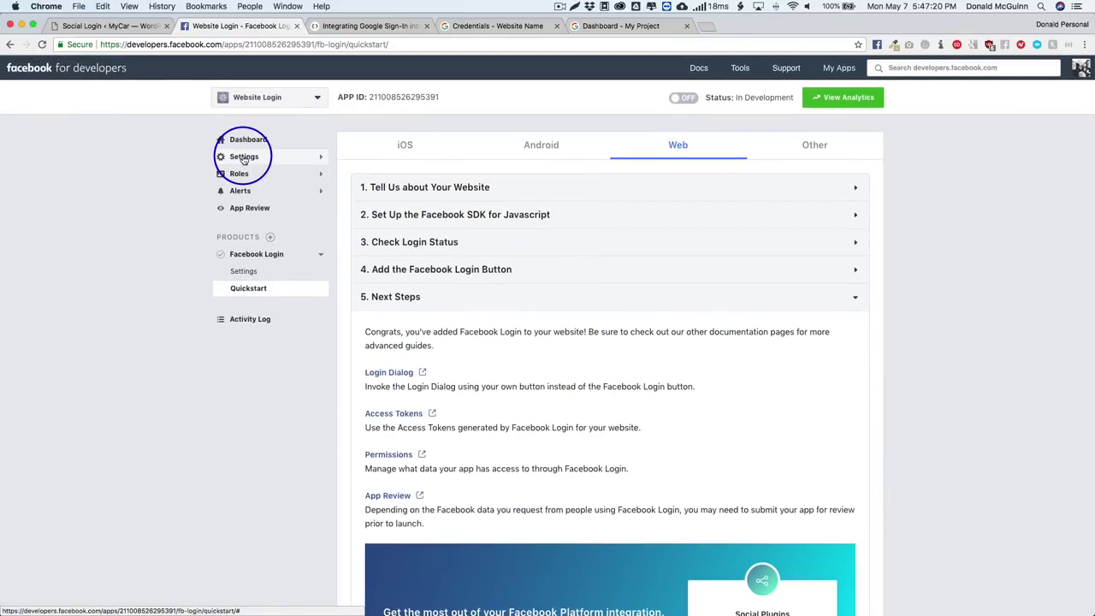
In Basic settings, set Privacy Policy and Terms URLs to the site's /privacy and /terms, category Lifestyle
left_click(243, 160)
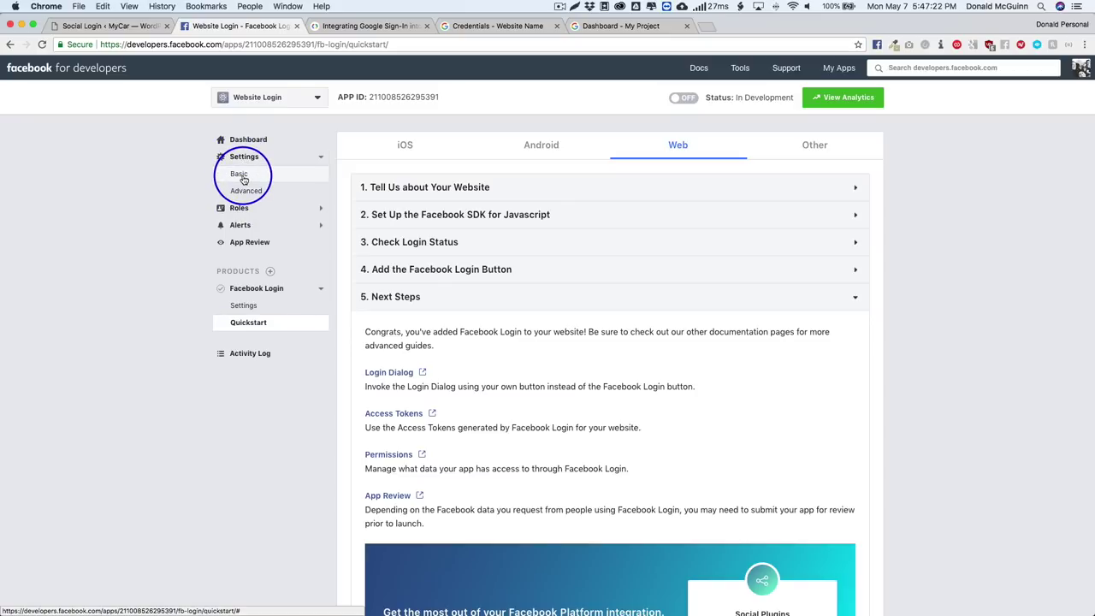
left_click(240, 174)
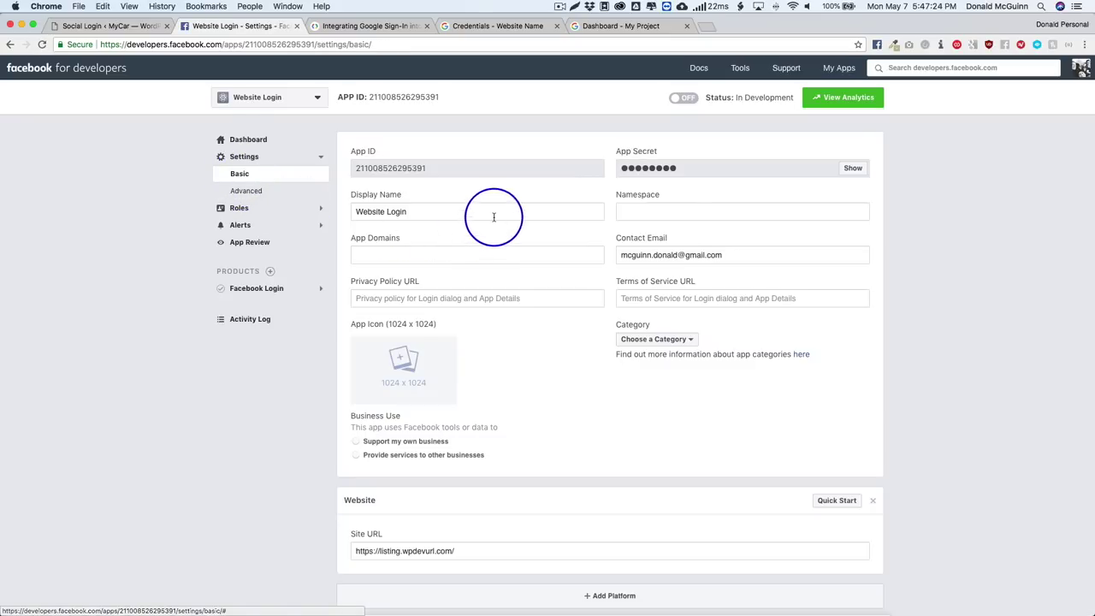
left_click(633, 300)
type("https://listing.wpdevurl.com")
left_click(481, 298)
type("https://listing.wpdevurl.com")
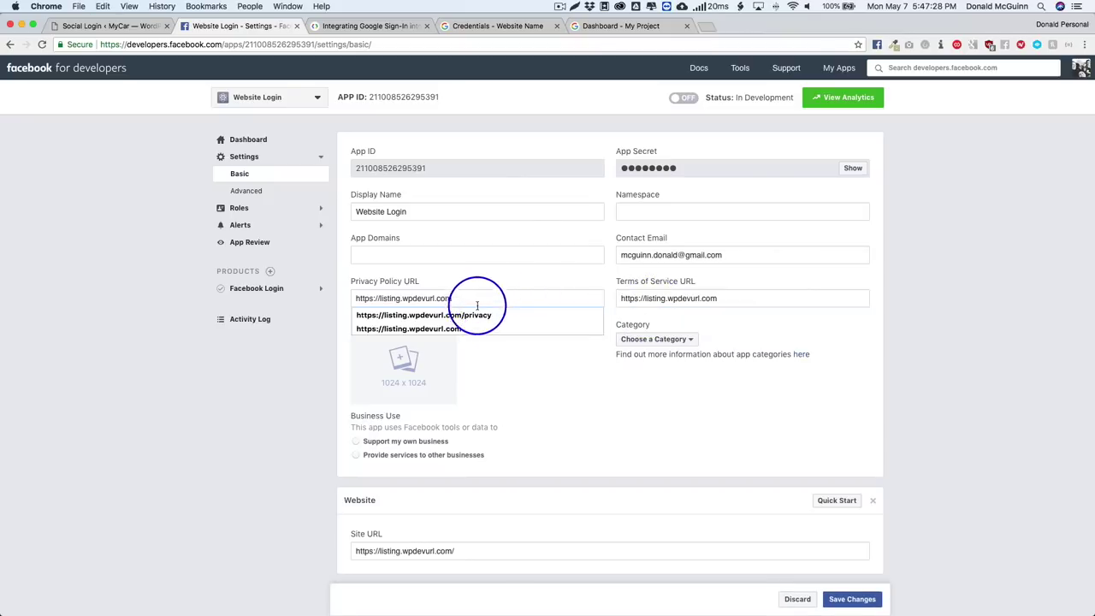
left_click(475, 315)
left_click(733, 299)
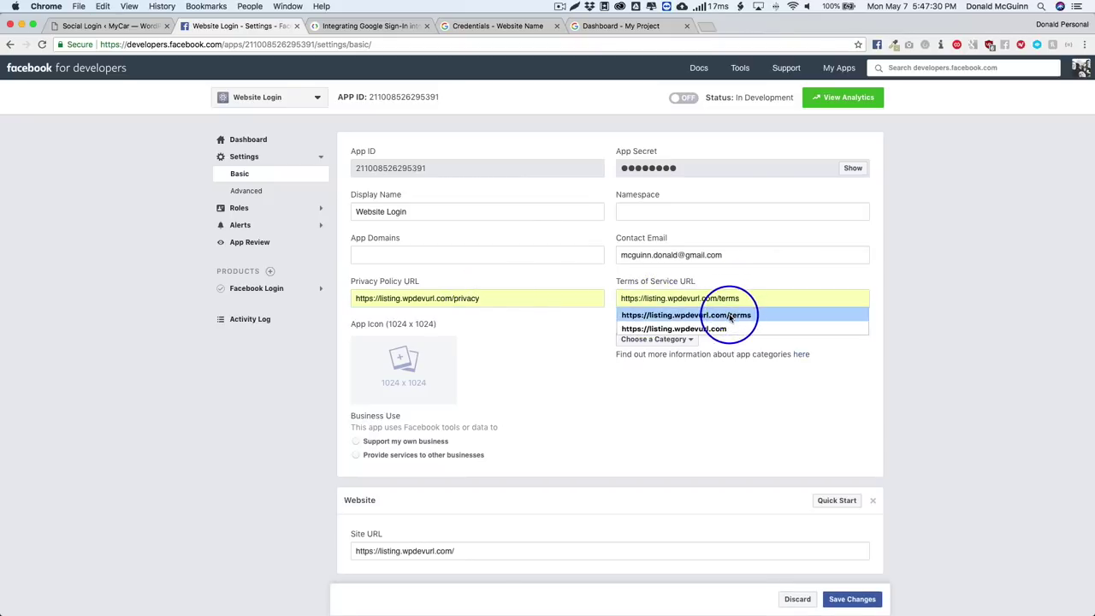
left_click(729, 316)
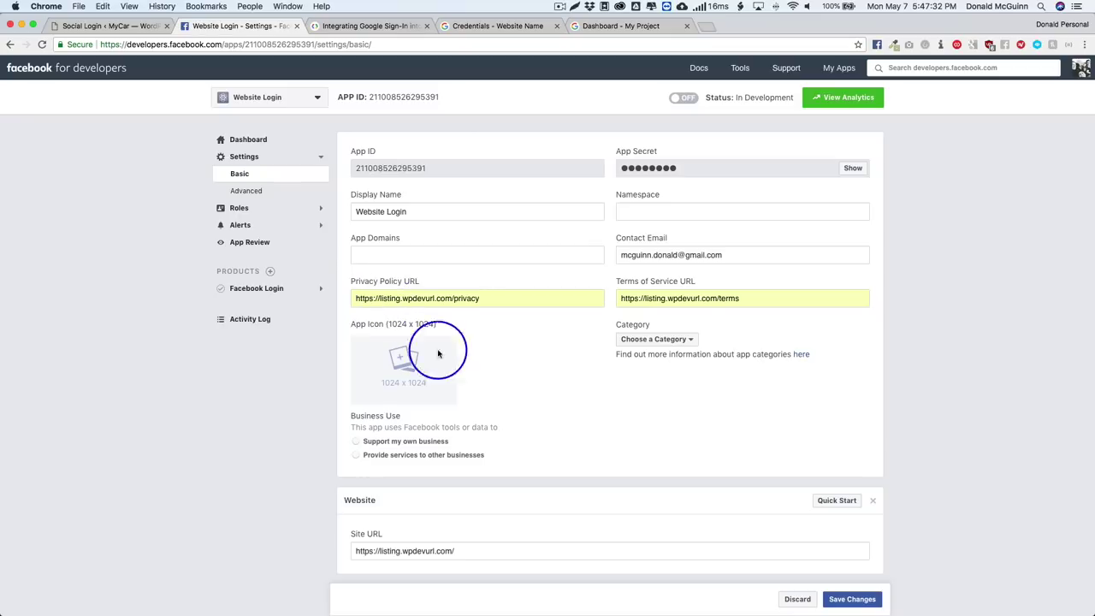
left_click(650, 339)
left_click(641, 438)
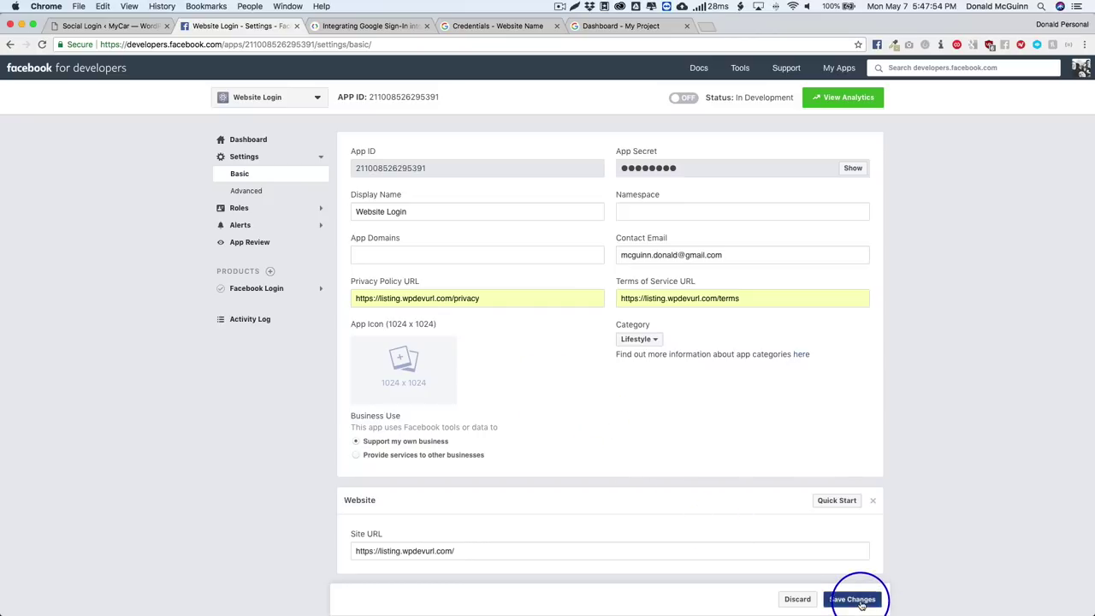
Save the basic settings and try making the app live, dismissing the invalid privacy URL error
left_click(860, 600)
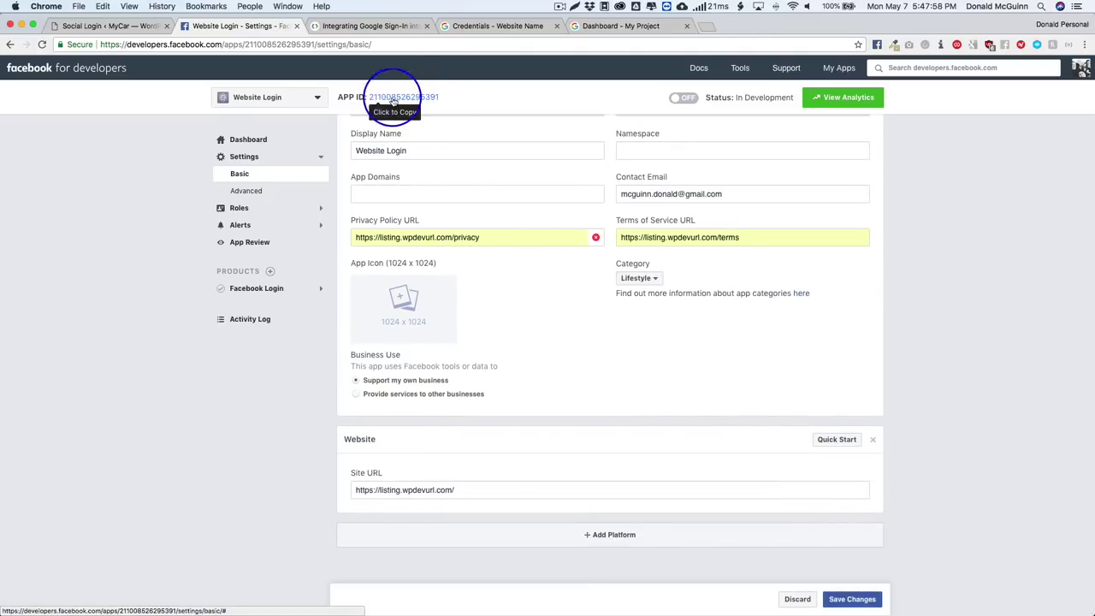
left_click(688, 100)
left_click(781, 293)
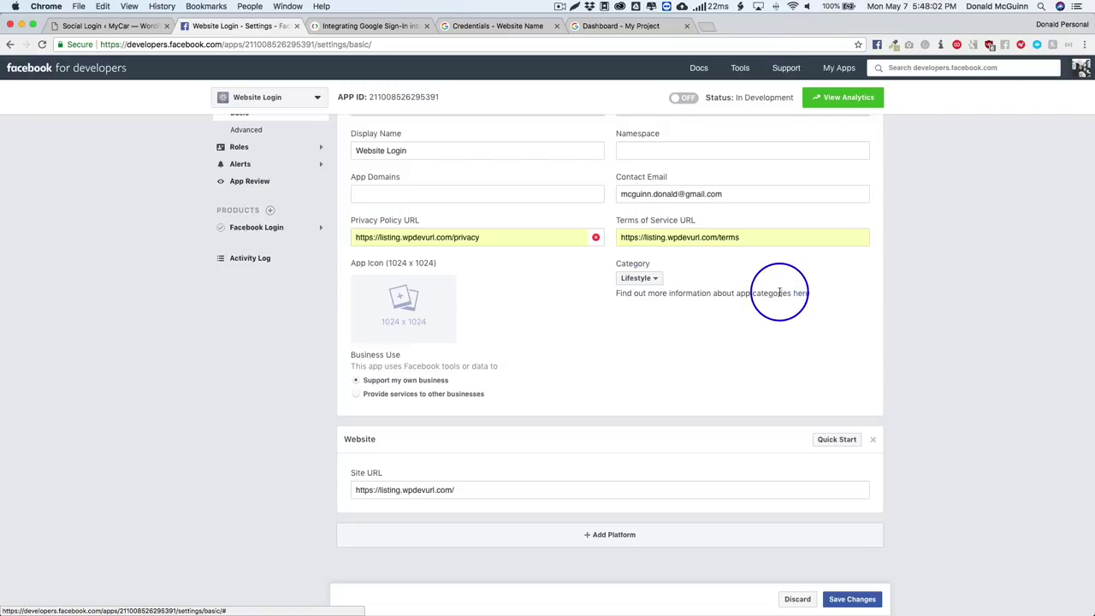
scroll(685, 273, "up", 3)
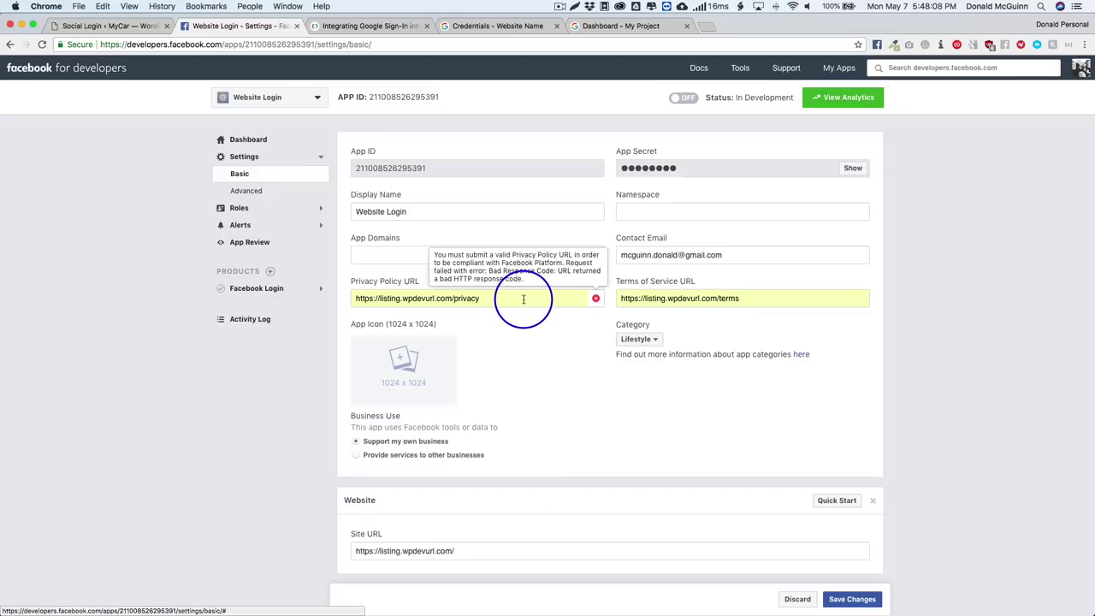
left_click_drag(480, 298, 453, 298)
key("BackSpace")
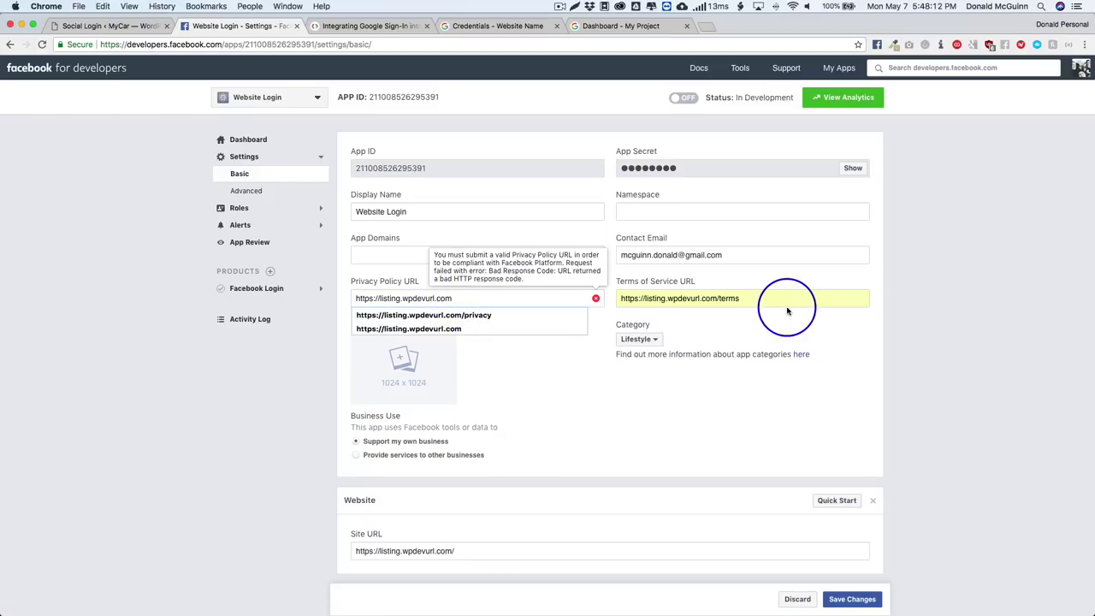
left_click_drag(761, 299, 716, 301)
key("BackSpace")
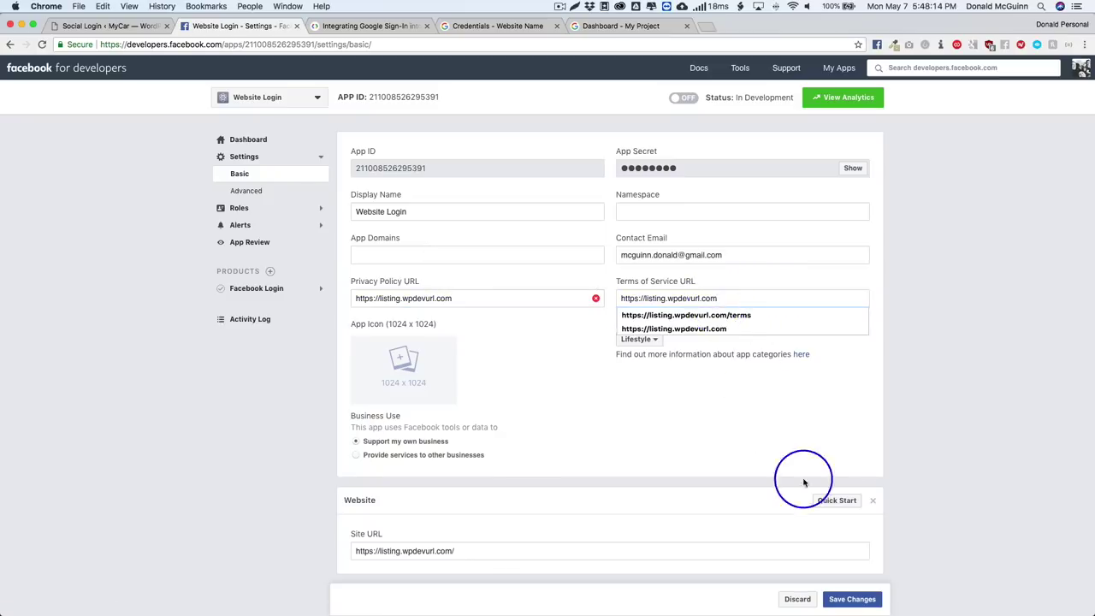
left_click(847, 602)
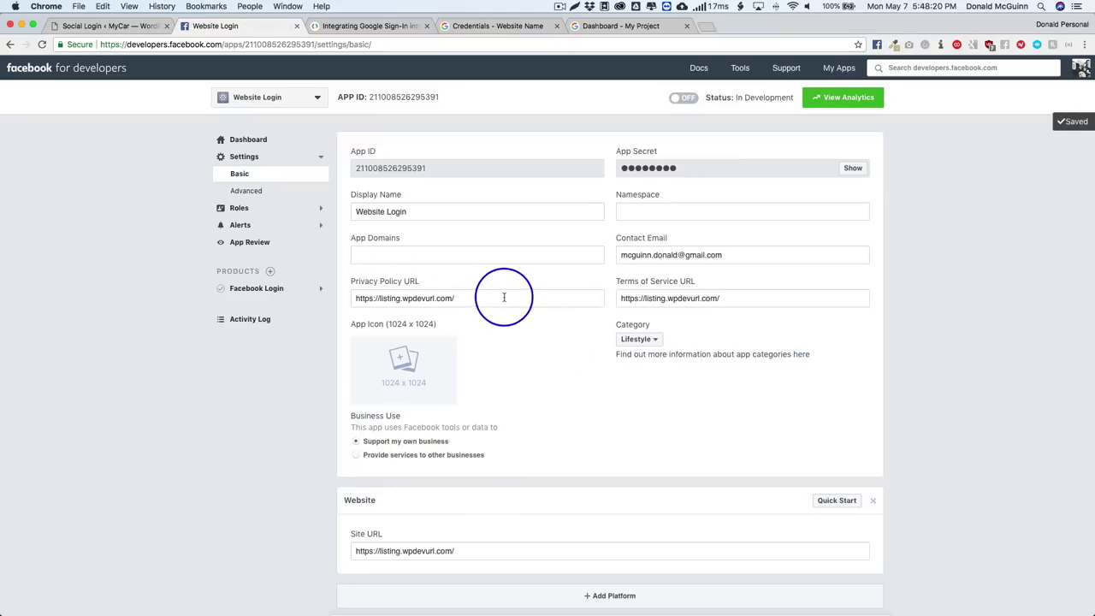
left_click(685, 98)
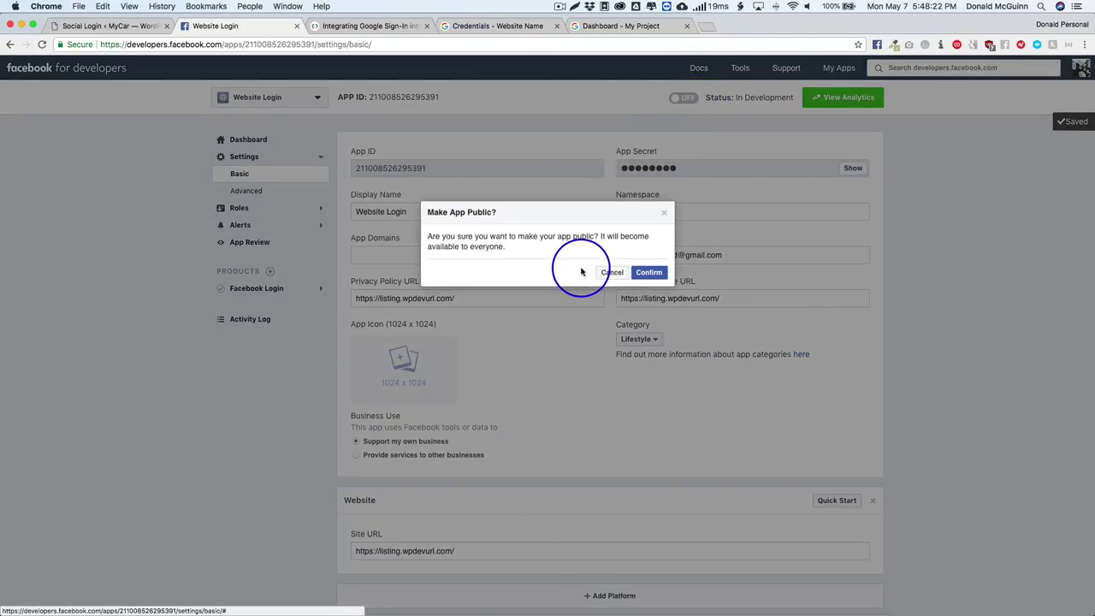
Confirm making Website Login public, then paste its App ID into WordPress Facebook settings and update
left_click(658, 273)
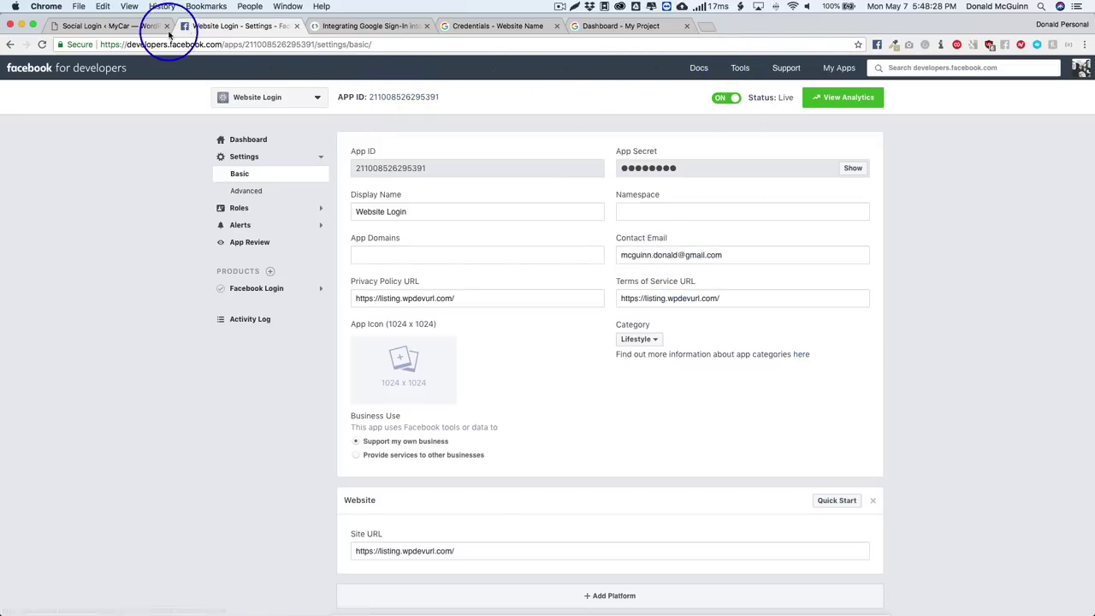
left_click(141, 28)
left_click(323, 259)
key("super+v")
left_click(209, 248)
left_click(1055, 183)
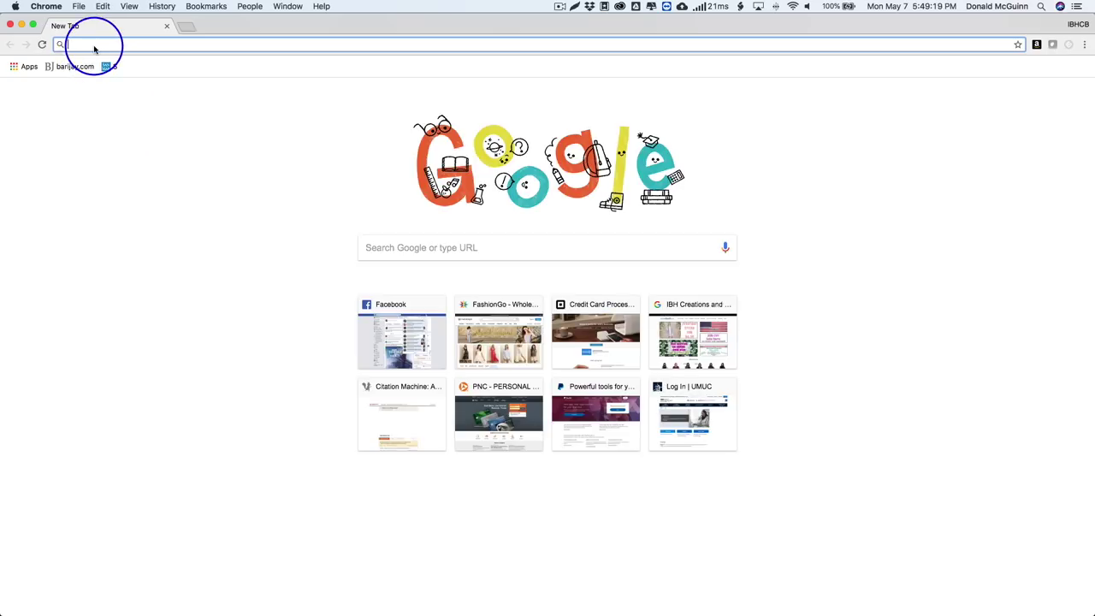
Load the MyCar site at listing.wpdevurl.com
type("listing.wpde")
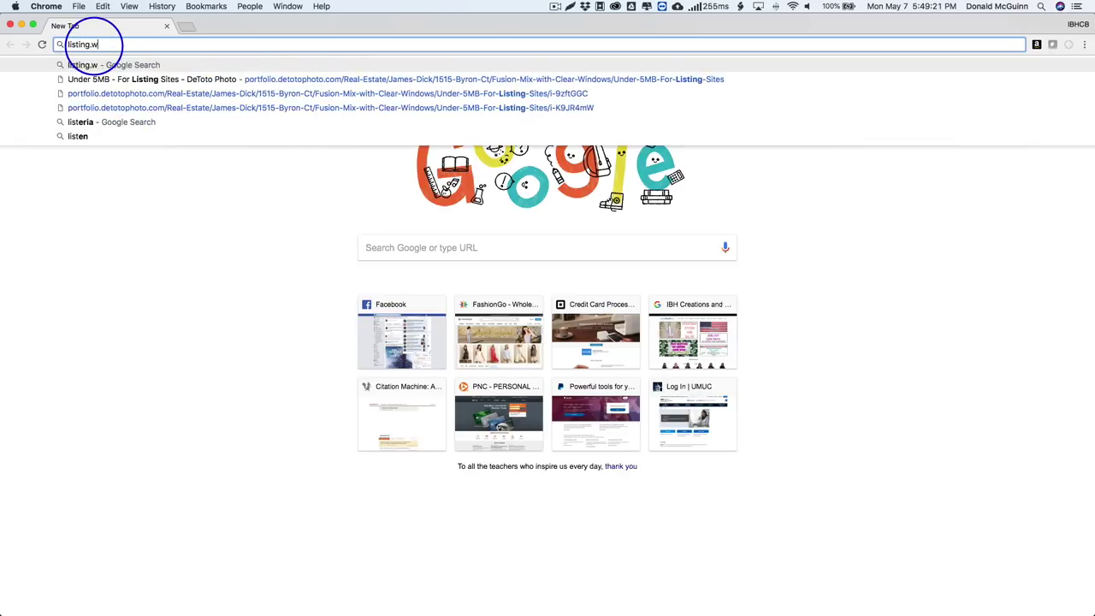
type("vurl.com")
key("Return")
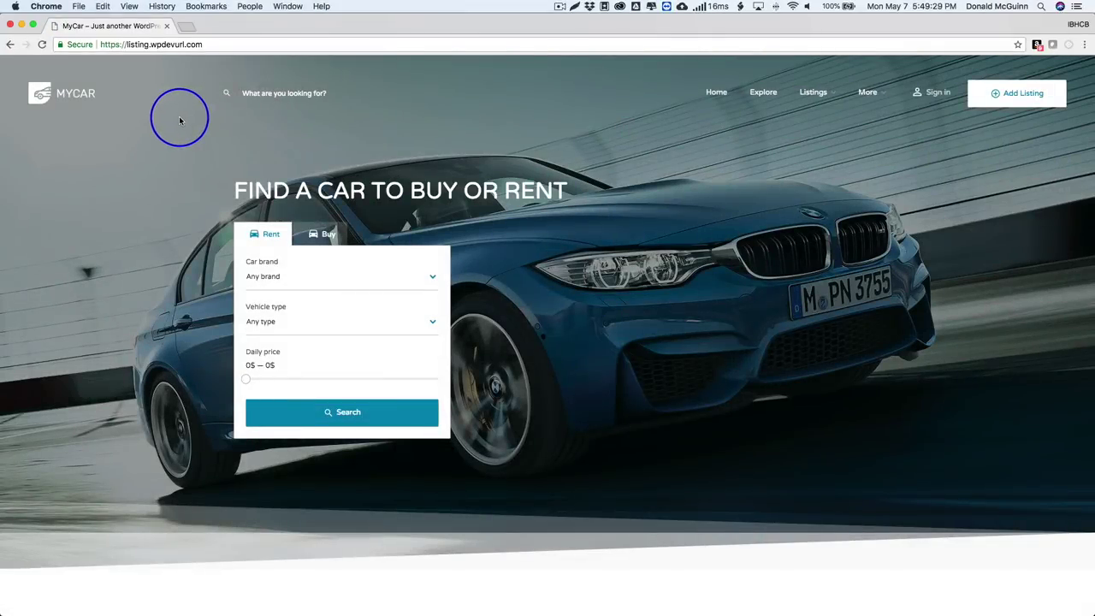
left_click(196, 45)
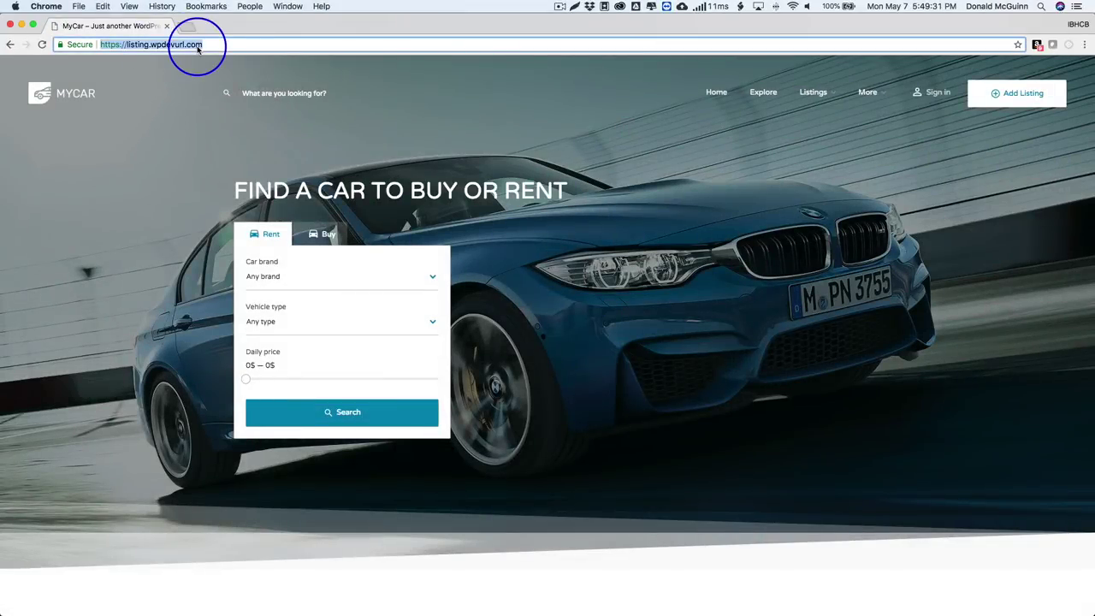
Sign in to the MyCar site with Facebook and approve the Website Login request
left_click(935, 93)
left_click(590, 421)
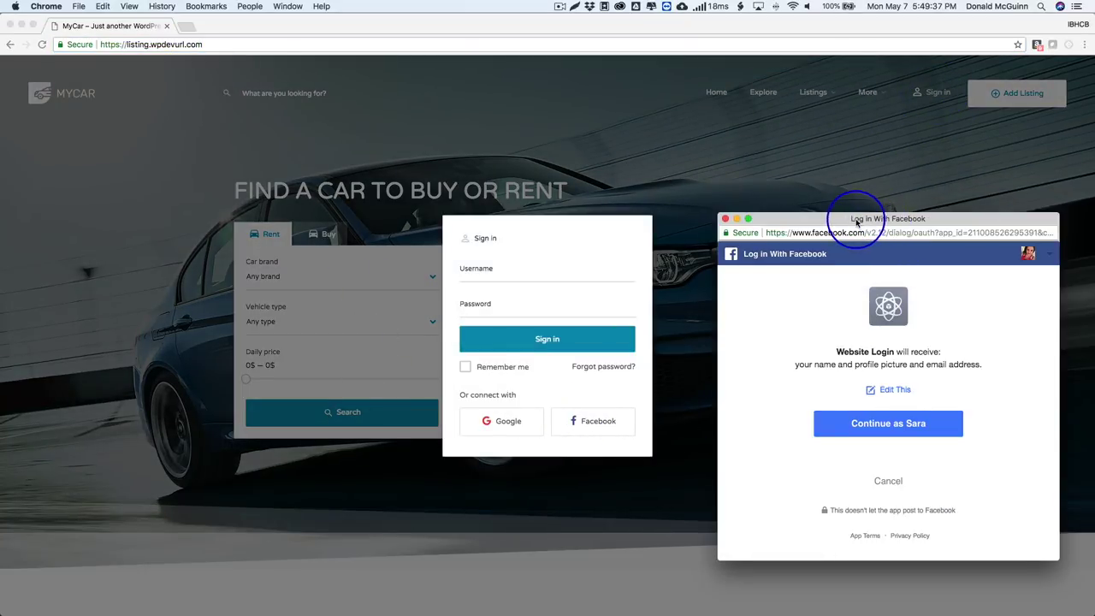
left_click_drag(856, 223, 526, 165)
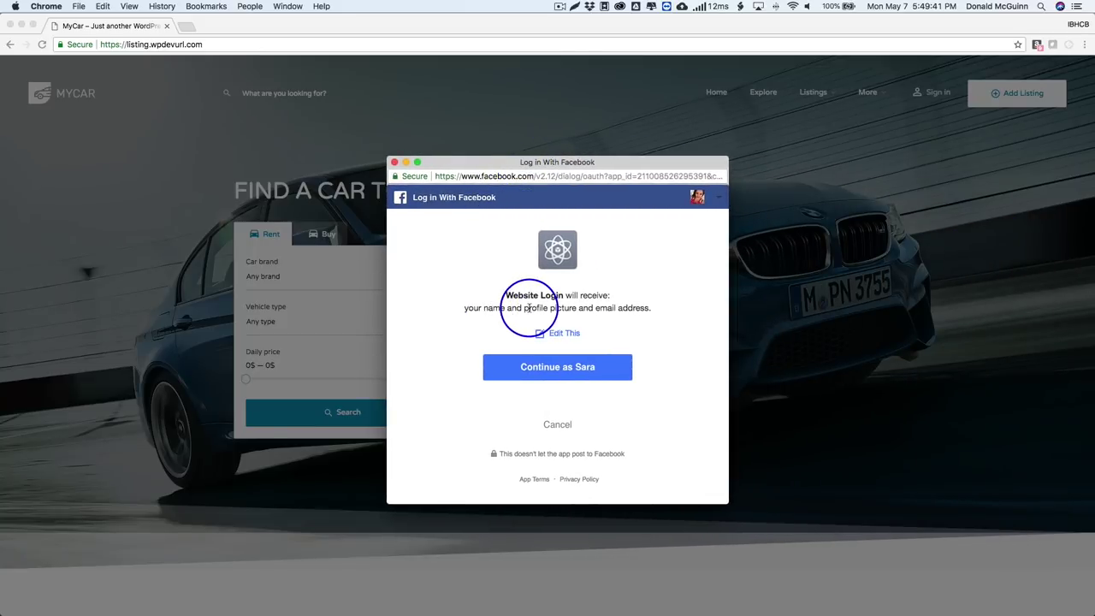
left_click(597, 369)
left_click(566, 367)
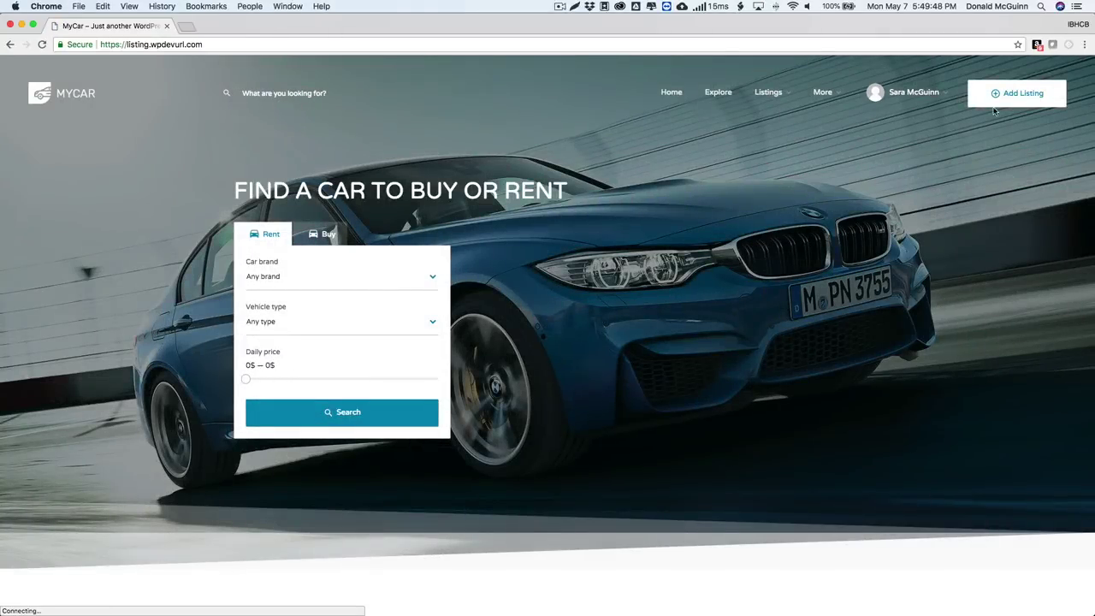
Open My Account from the user menu and go to the Addresses page
mouse_move(915, 96)
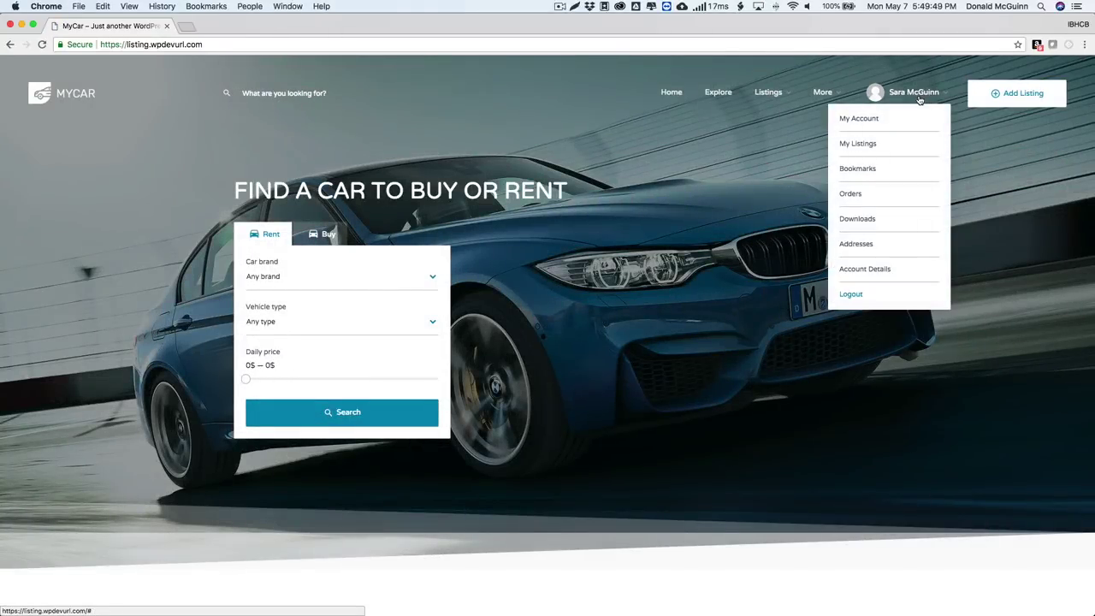
left_click(861, 121)
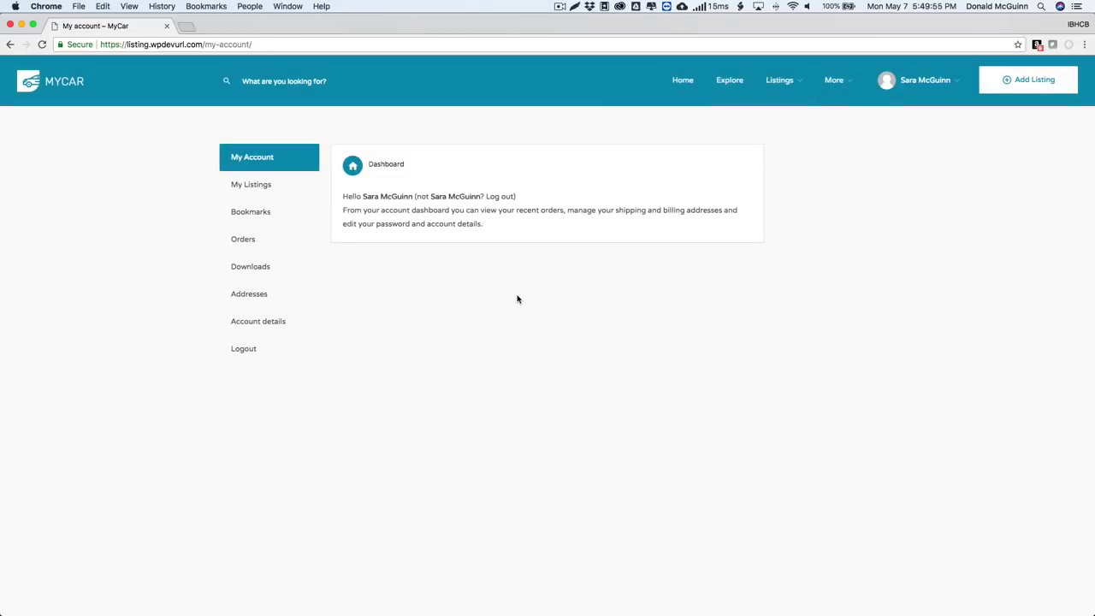
mouse_move(919, 83)
left_click(867, 285)
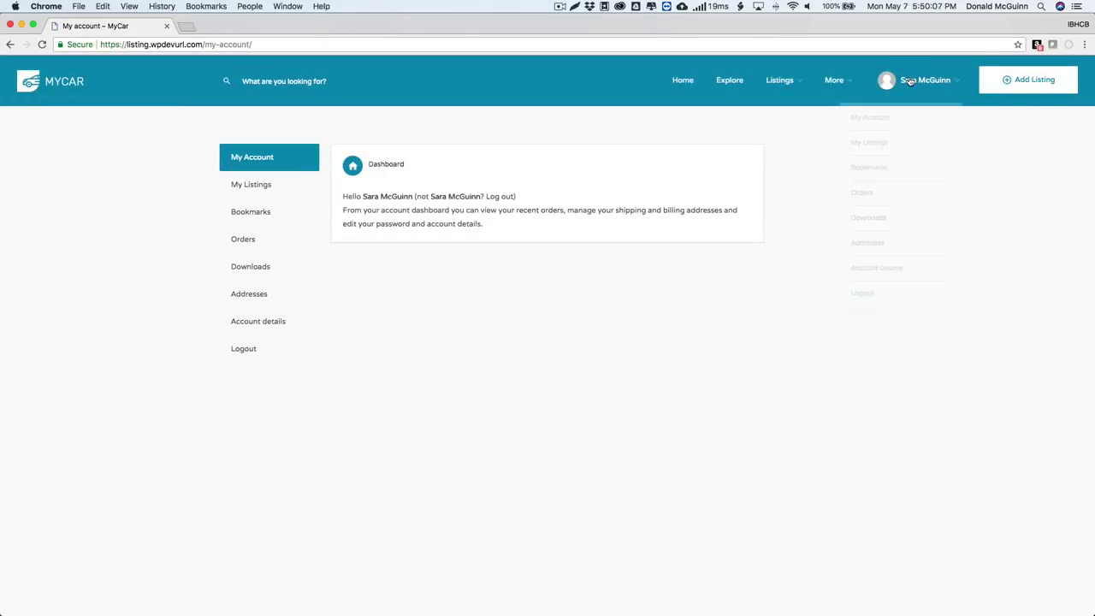
left_click(250, 288)
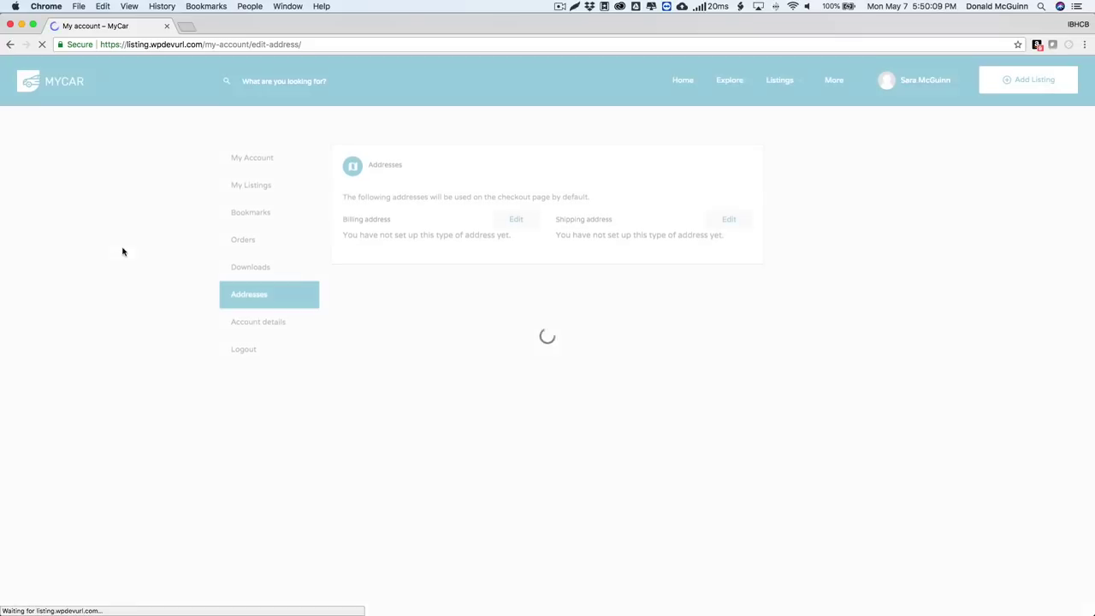